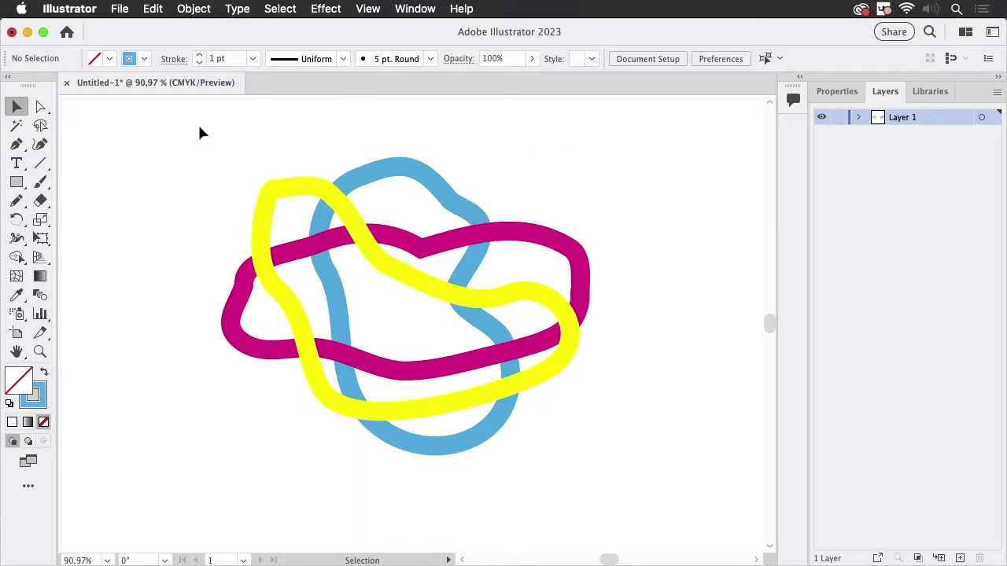
Marquee-select the cyan, magenta and yellow 26 pt stroke loops together
mouse_move(640, 488)
left_mouse_down()
mouse_move(609, 489)
mouse_move(641, 486)
left_mouse_up()
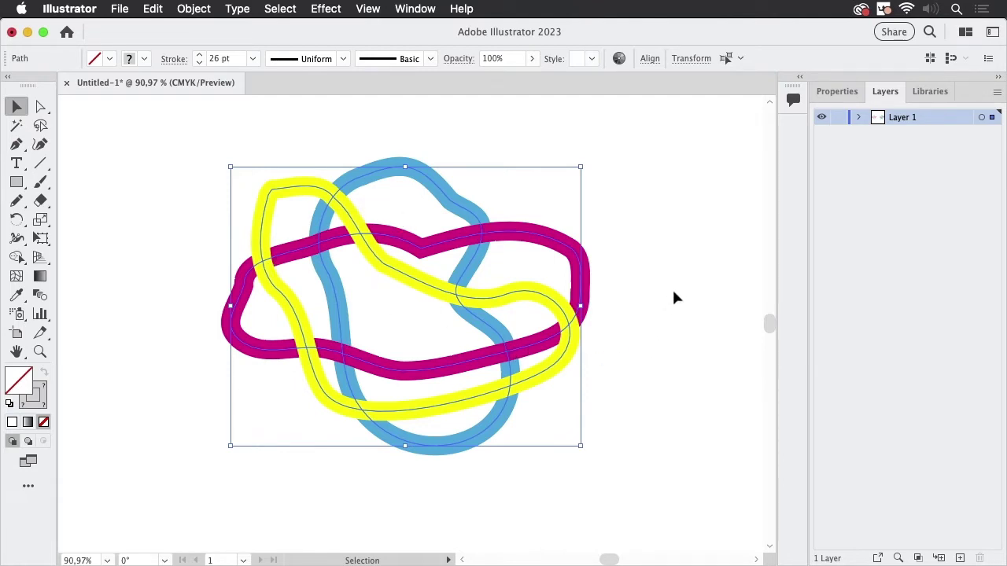
Make an Intertwine object from the three selected loops with Object > Intertwine > Make
left_click(195, 9)
mouse_move(239, 419)
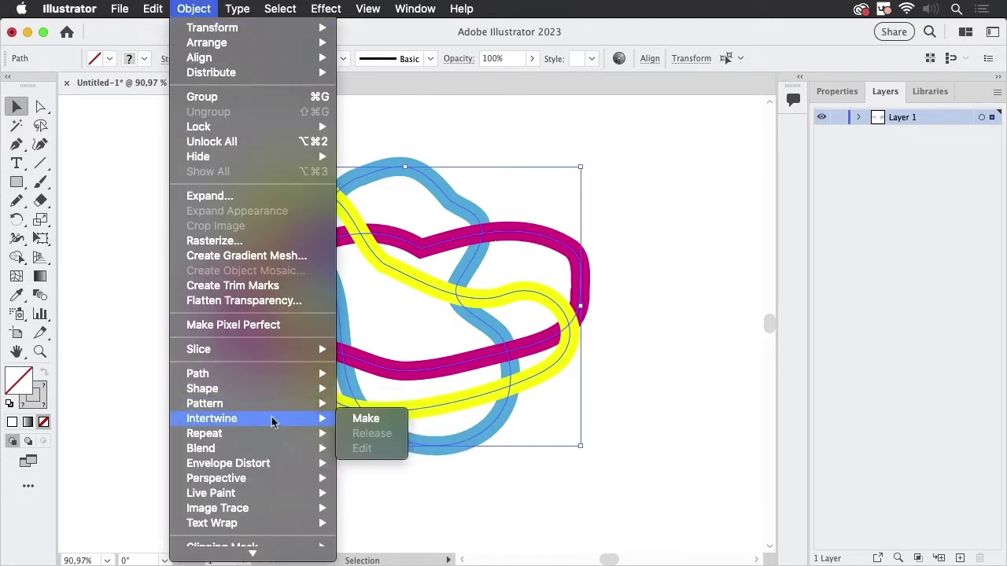
left_click(367, 418)
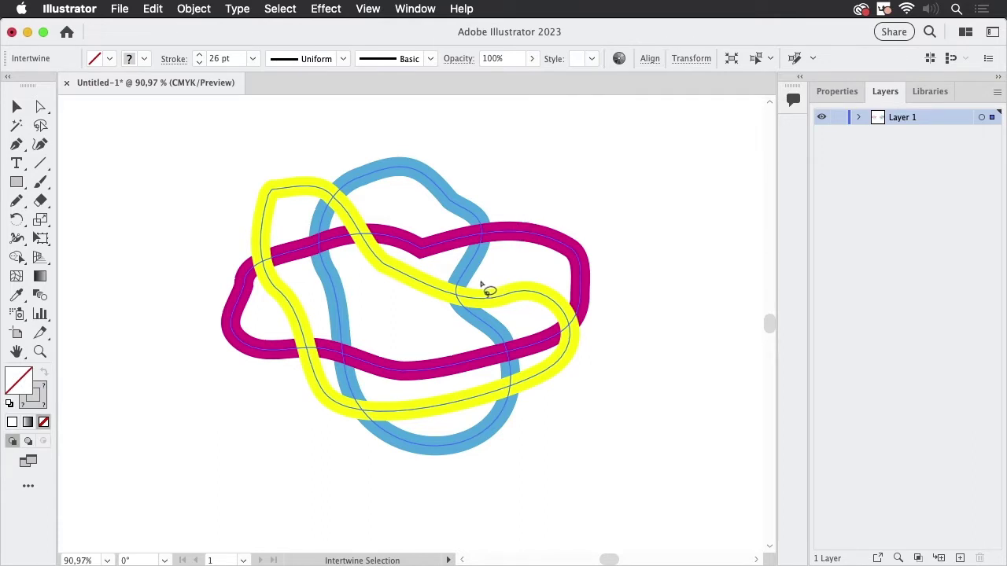
Lasso the central yellow/blue and lower-left crossings, putting the magenta strand on top
mouse_move(472, 279)
left_mouse_down()
mouse_move(446, 276)
mouse_move(426, 303)
mouse_move(436, 315)
mouse_move(496, 317)
mouse_move(475, 280)
left_mouse_up()
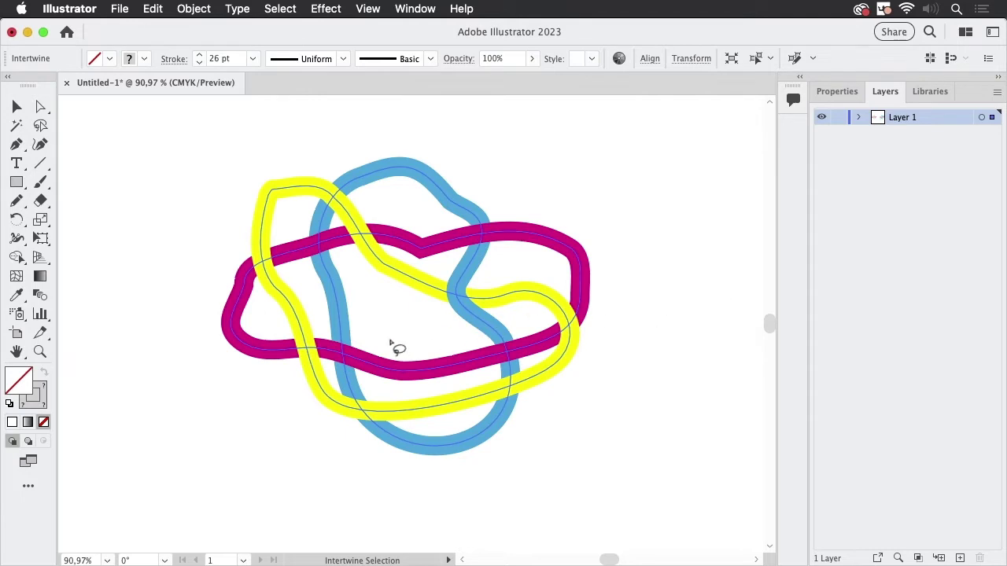
mouse_move(367, 336)
left_mouse_down()
mouse_move(297, 331)
mouse_move(272, 351)
mouse_move(273, 364)
mouse_move(360, 386)
mouse_move(383, 372)
mouse_move(378, 340)
left_mouse_up()
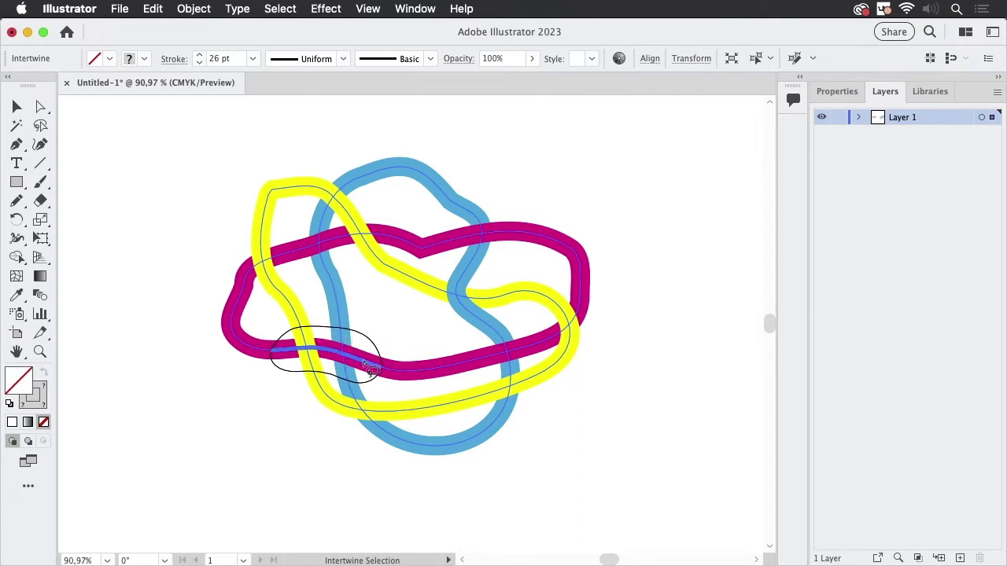
left_click(369, 364)
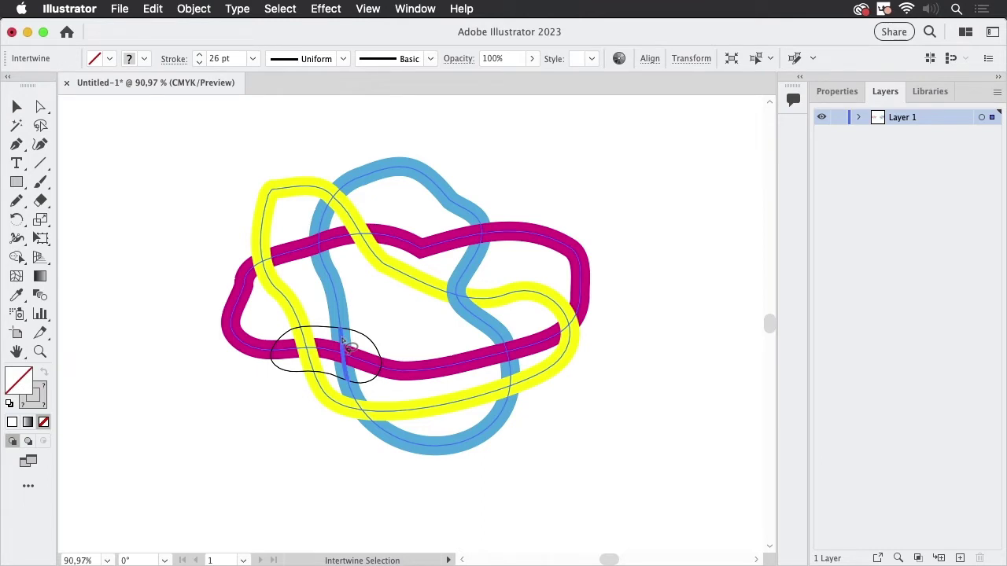
Bring the blue strand to the front at the lower-left crossing
left_click(344, 344)
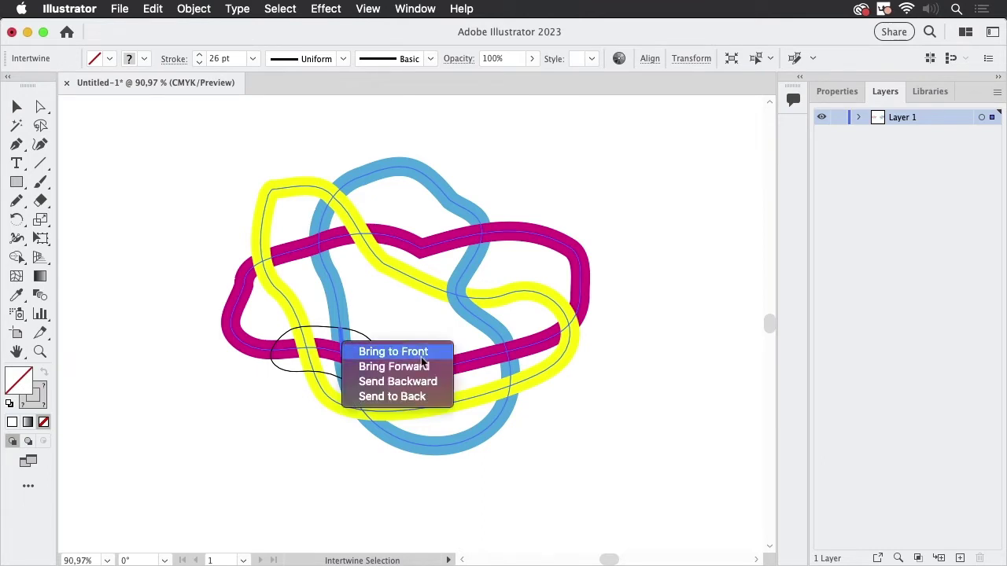
left_click(352, 352)
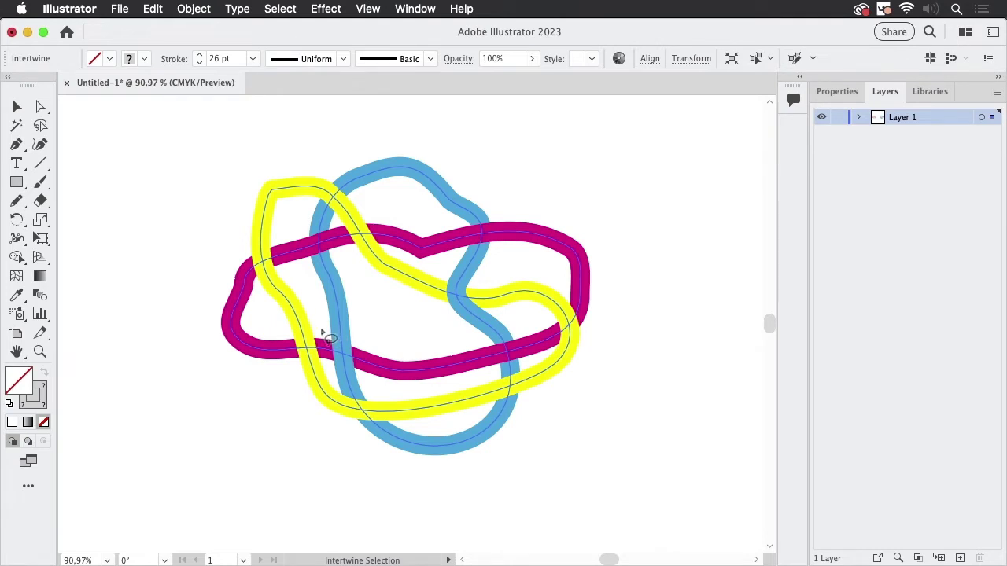
Lasso the upper yellow/blue crossing to swap which strand lies on top
mouse_move(320, 329)
left_mouse_down()
mouse_move(294, 339)
mouse_move(291, 369)
mouse_move(322, 378)
mouse_move(339, 356)
mouse_move(326, 334)
left_mouse_up()
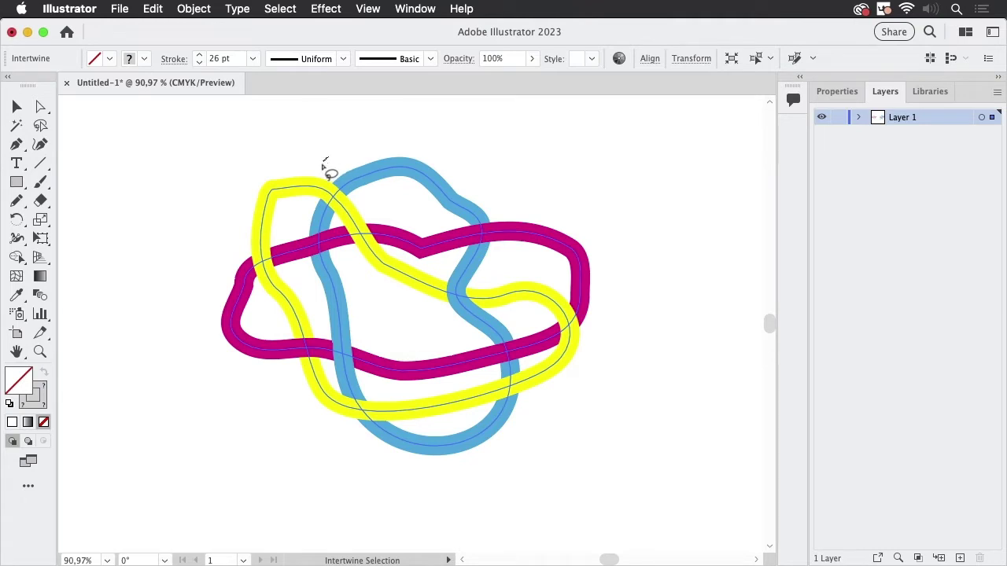
mouse_move(323, 169)
left_mouse_down()
mouse_move(304, 201)
mouse_move(339, 229)
mouse_move(326, 159)
left_mouse_up()
Undo the last crossing rearrangement and lasso the anchor points around the upper yellow/blue crossing
left_click(156, 9)
left_click(286, 60)
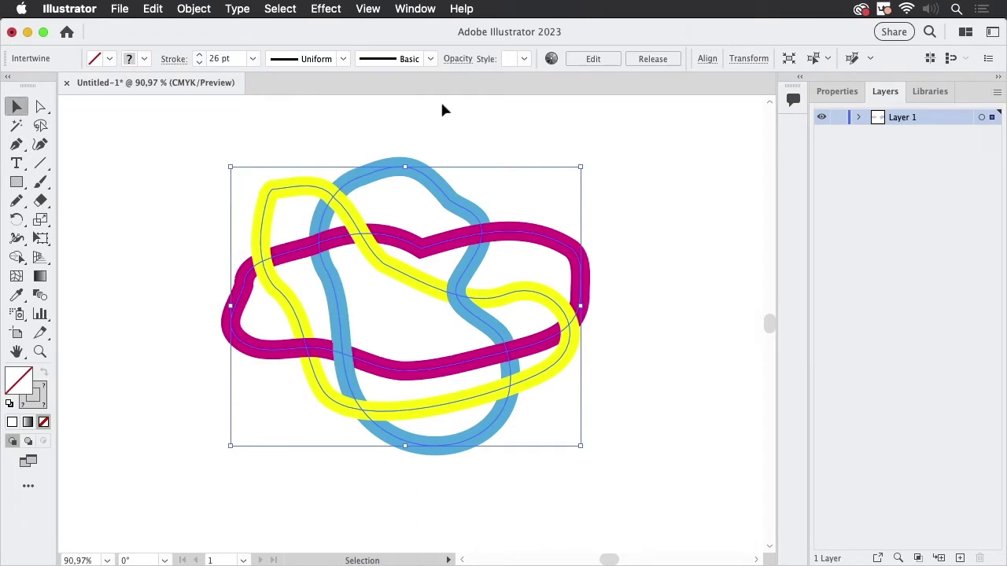
left_click(42, 127)
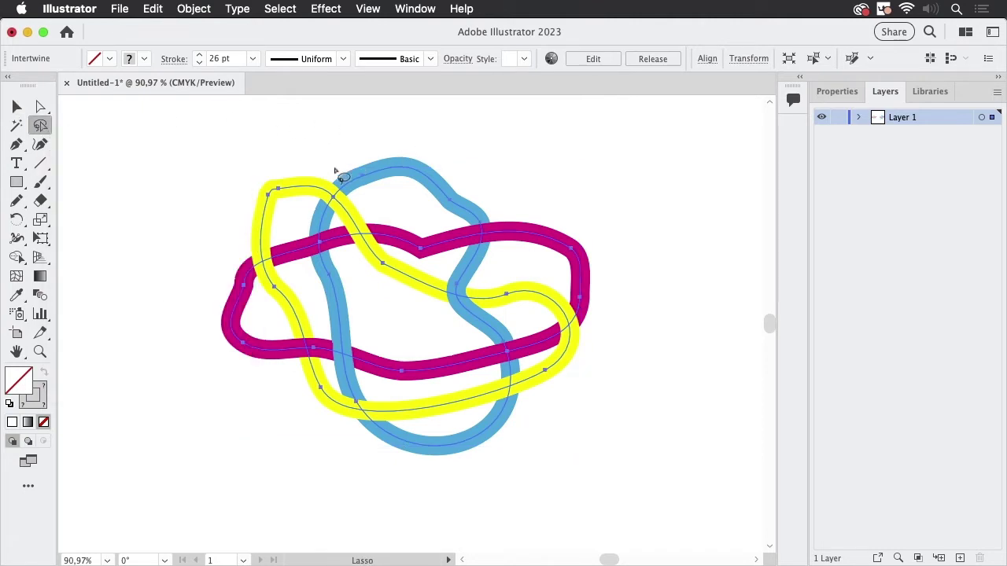
mouse_move(337, 214)
left_mouse_down()
mouse_move(319, 168)
mouse_move(358, 231)
mouse_move(362, 192)
mouse_move(339, 175)
left_mouse_up()
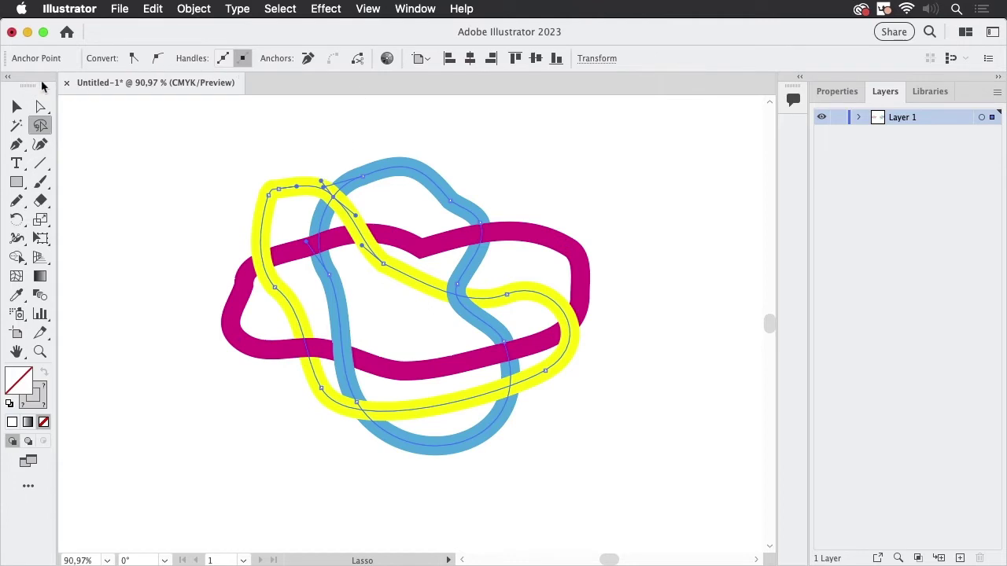
Return to the Selection tool, clear the selection and reselect the intertwine artwork
left_click(16, 106)
left_click(387, 111)
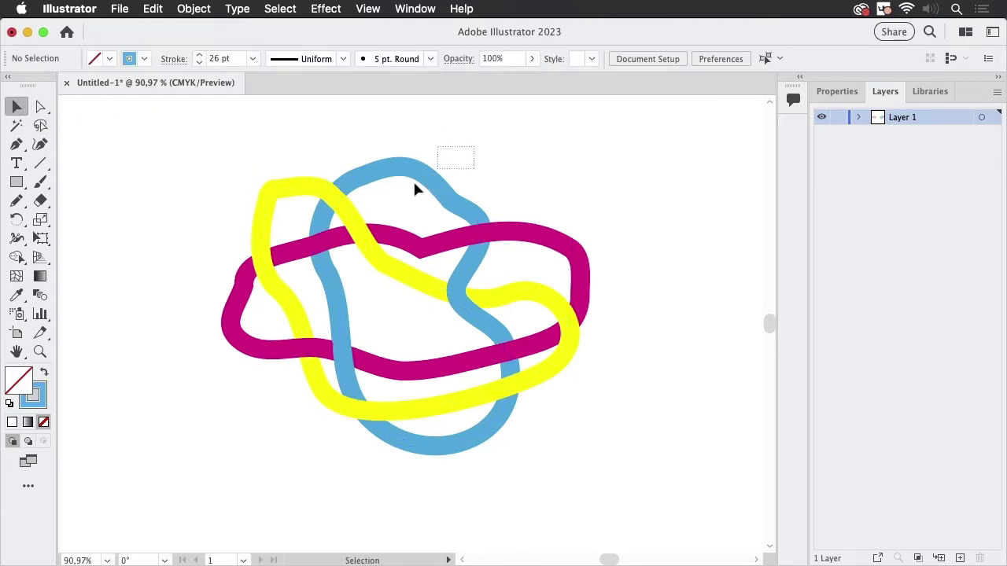
left_click(294, 245)
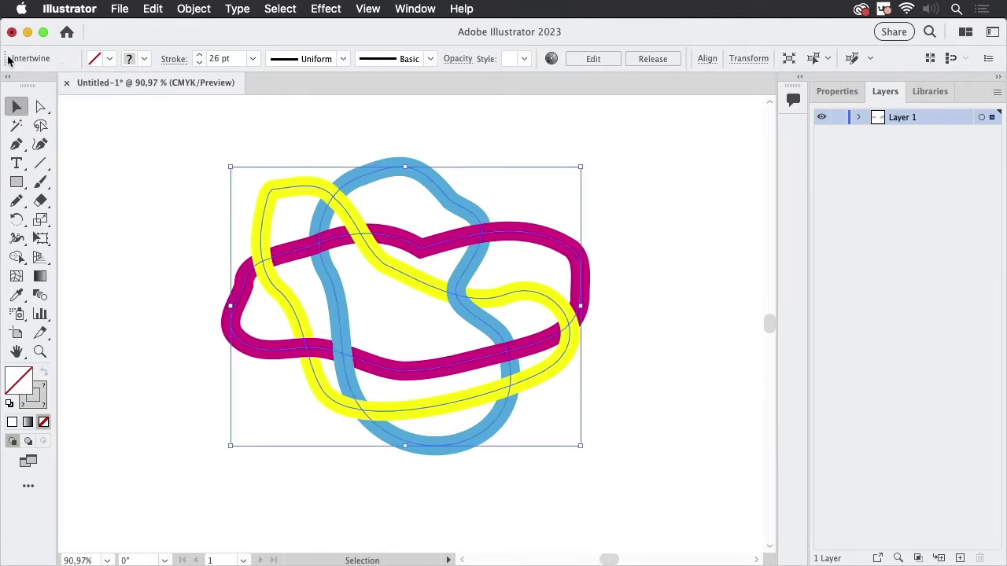
Reopen the intertwine for editing and swap the upper and lower-right blue/yellow crossings
left_click(201, 9)
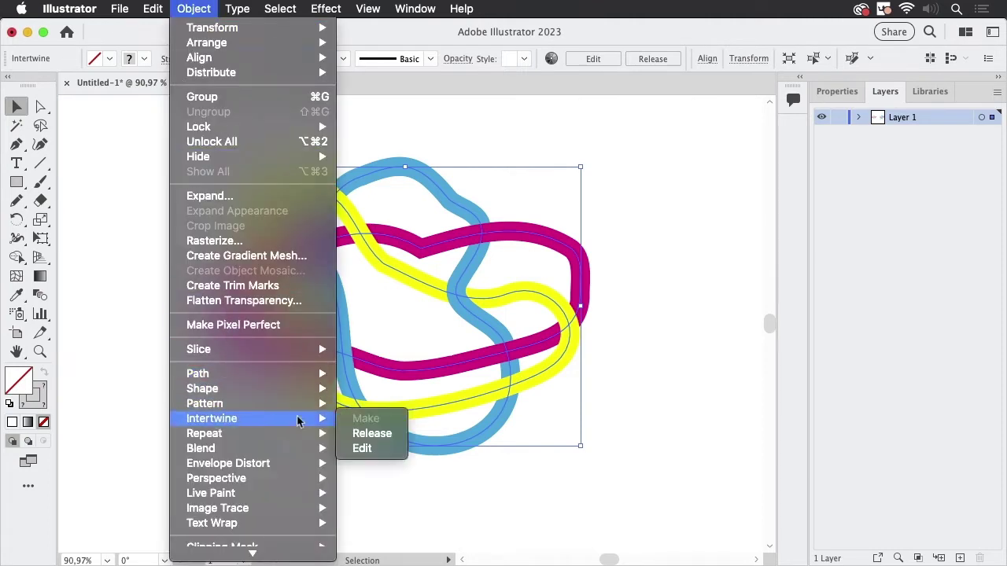
left_click(382, 450)
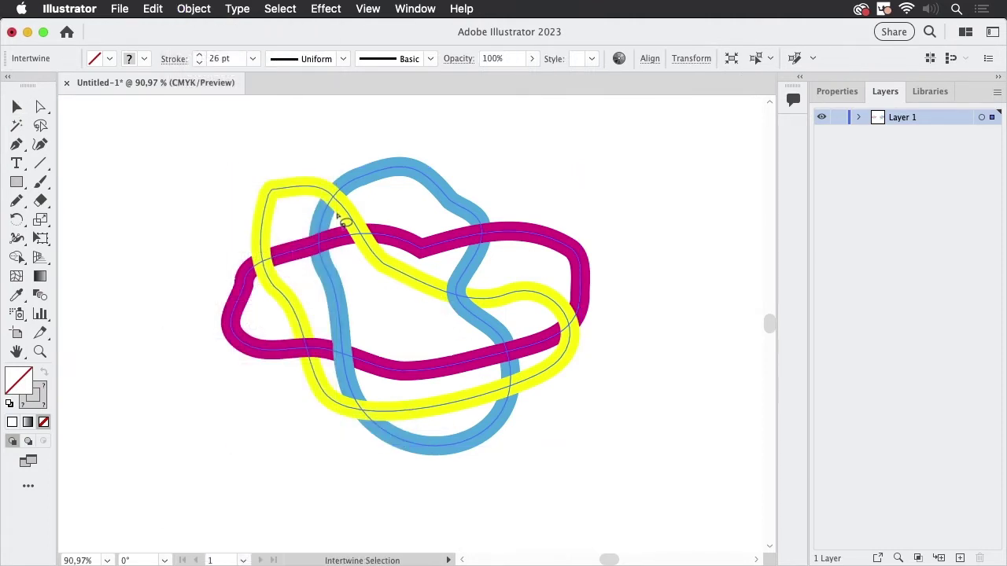
mouse_move(330, 166)
left_mouse_down()
mouse_move(307, 202)
mouse_move(331, 223)
mouse_move(369, 203)
mouse_move(345, 175)
left_mouse_up()
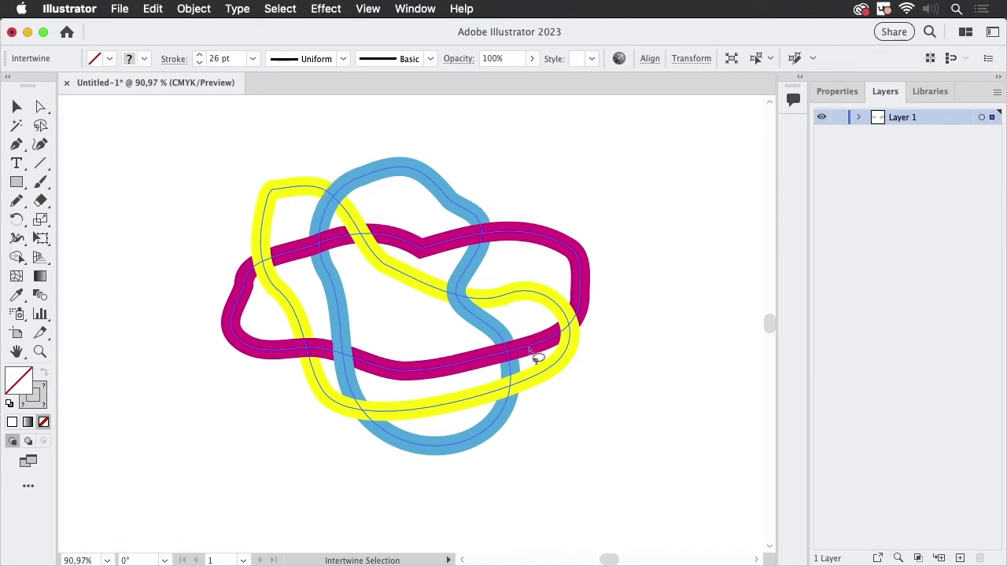
mouse_move(529, 361)
left_mouse_down()
mouse_move(474, 384)
mouse_move(473, 406)
mouse_move(550, 394)
mouse_move(530, 359)
left_mouse_up()
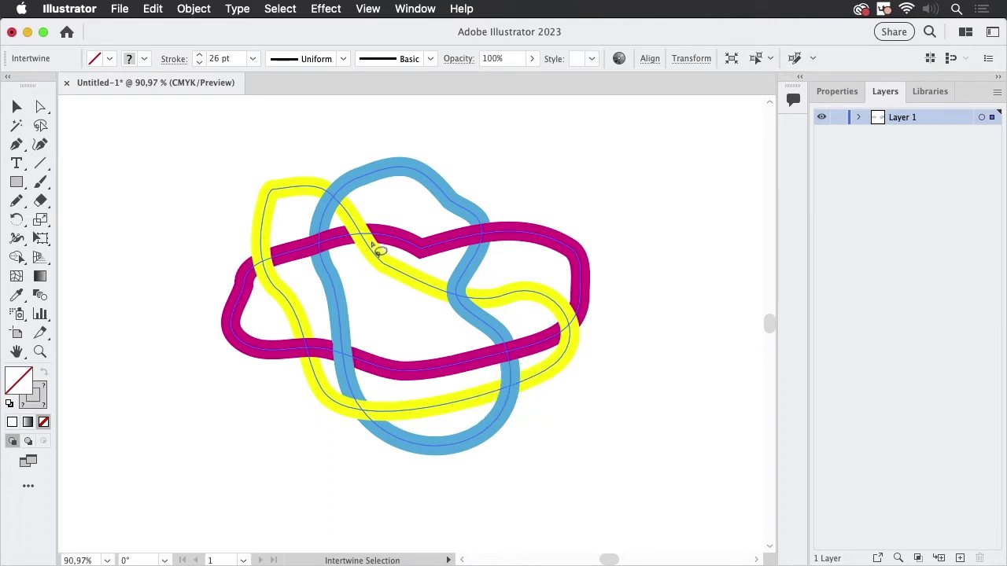
Drag the yellow loop's lower-right anchor outward, then back up-left to tighten its bend
left_click(41, 107)
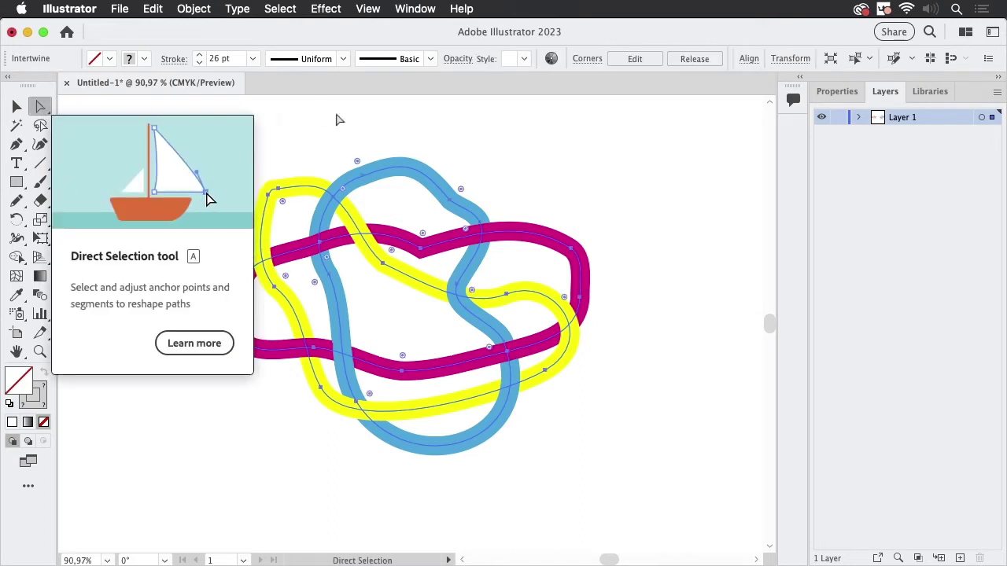
left_click(509, 144)
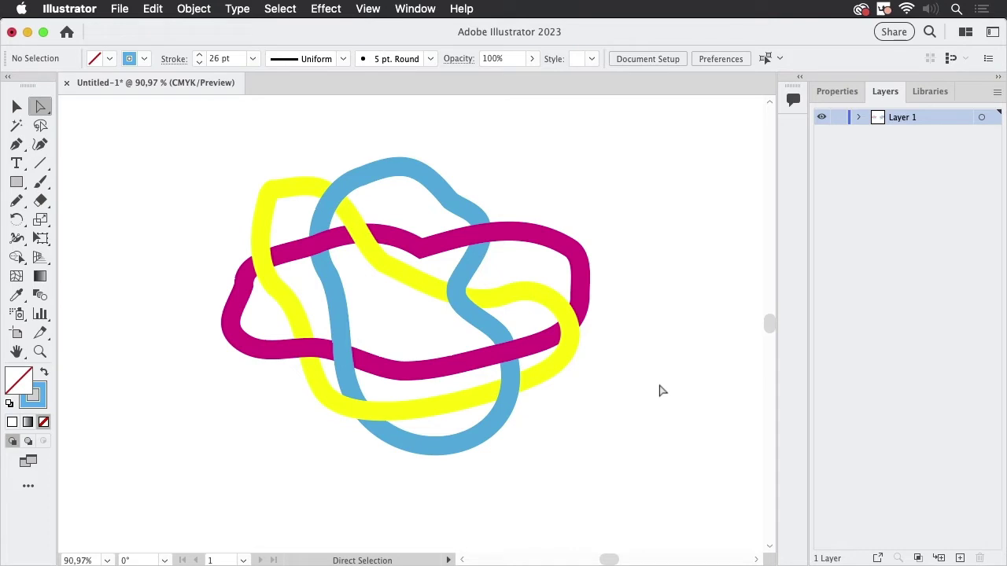
left_click(538, 300)
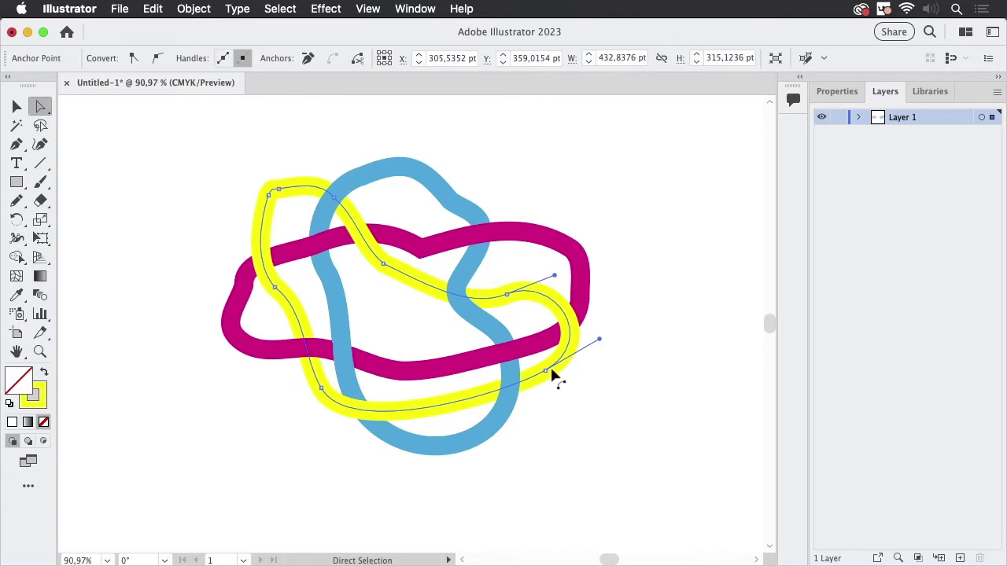
mouse_move(547, 373)
left_mouse_down()
mouse_move(573, 378)
mouse_move(564, 379)
left_mouse_up()
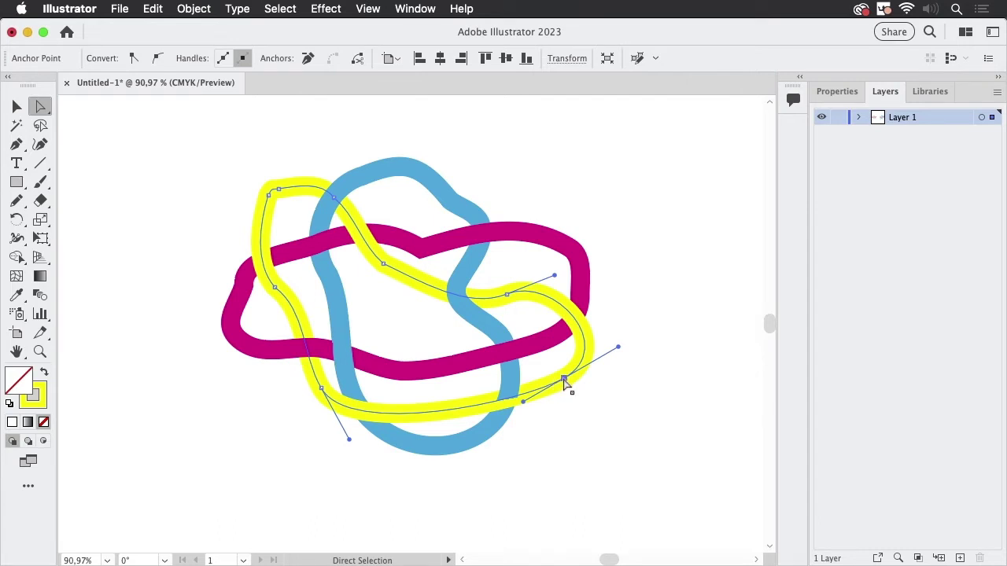
left_click_drag(563, 379, 546, 370)
left_click(643, 313)
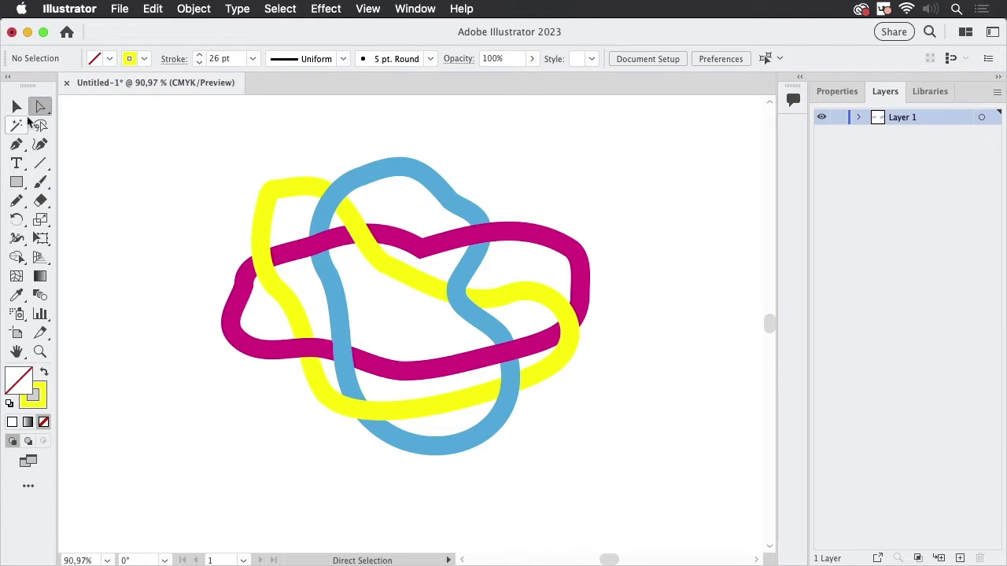
Give the yellow loop a Multiply drop shadow: 75% opacity, 7 pt X/Y offsets, 5 pt blur
left_click(286, 197)
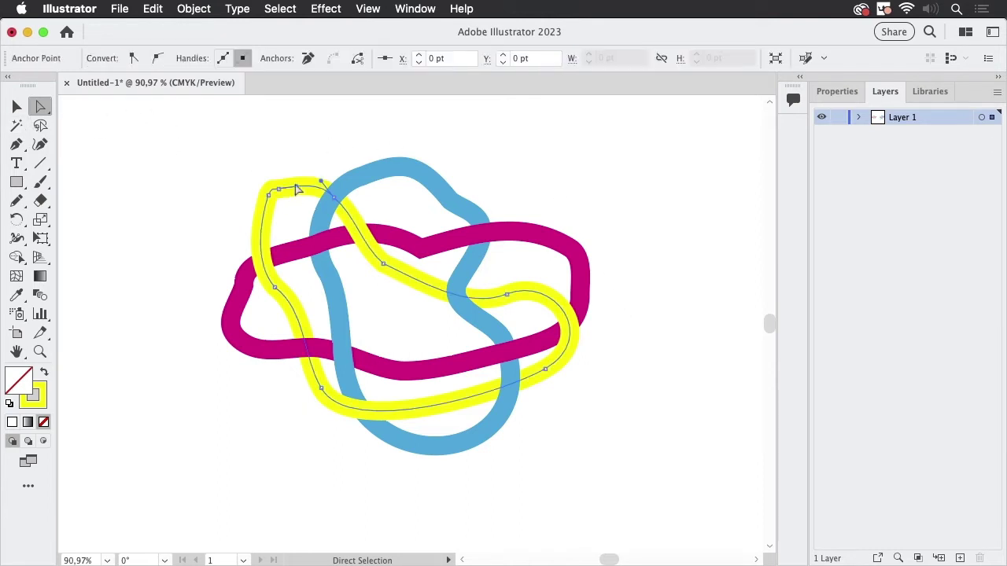
left_click(327, 11)
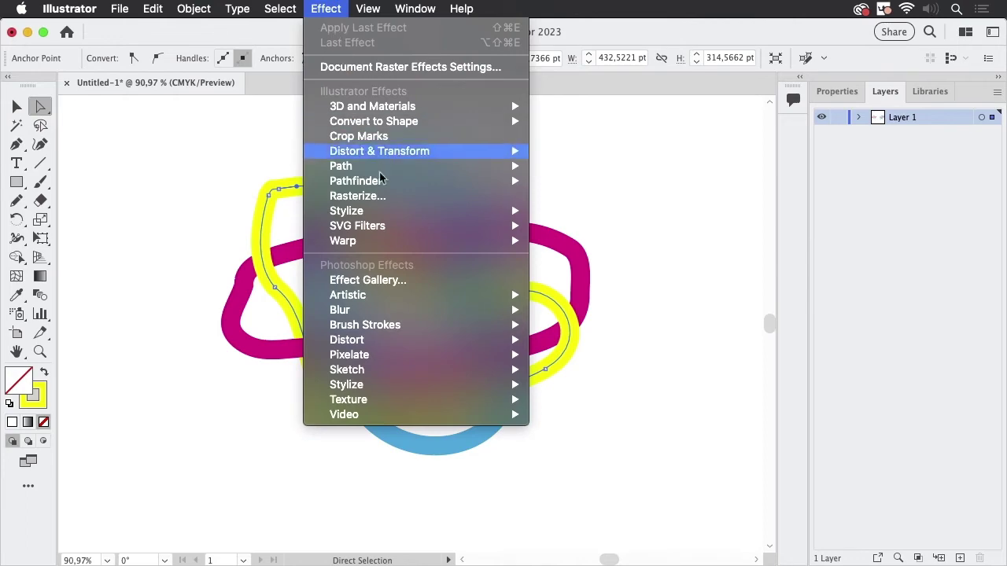
mouse_move(394, 213)
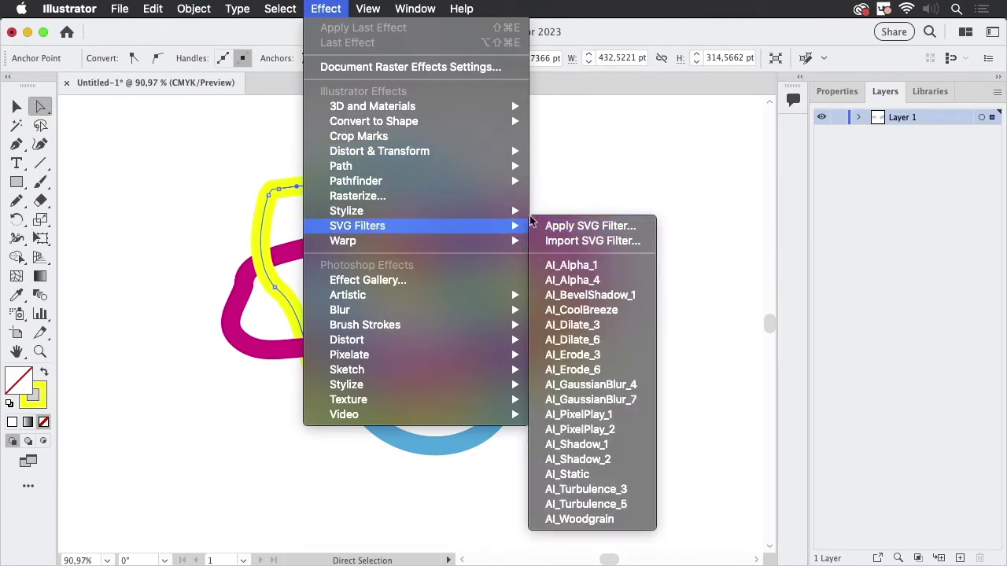
left_click(569, 211)
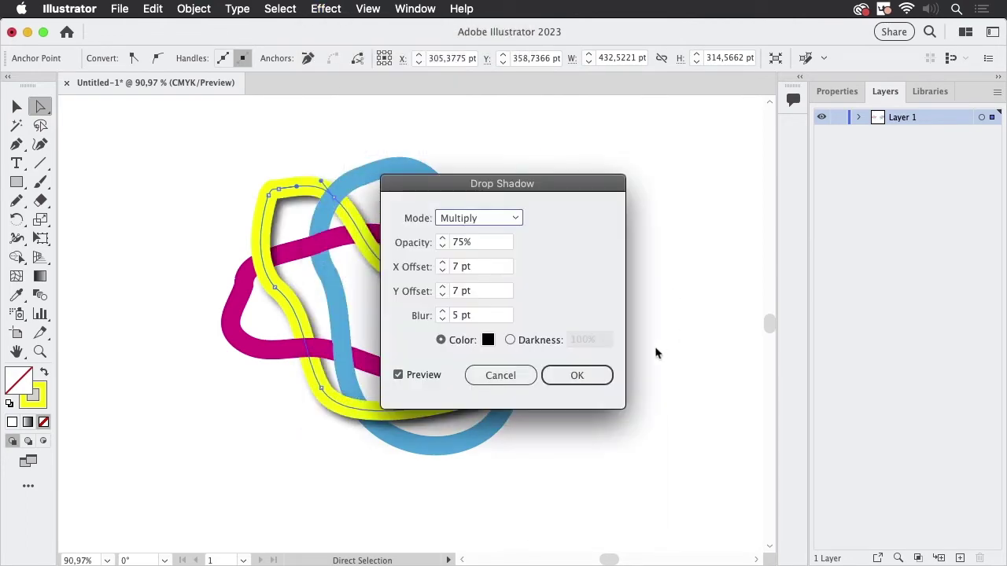
left_click_drag(512, 184, 738, 202)
left_click(804, 395)
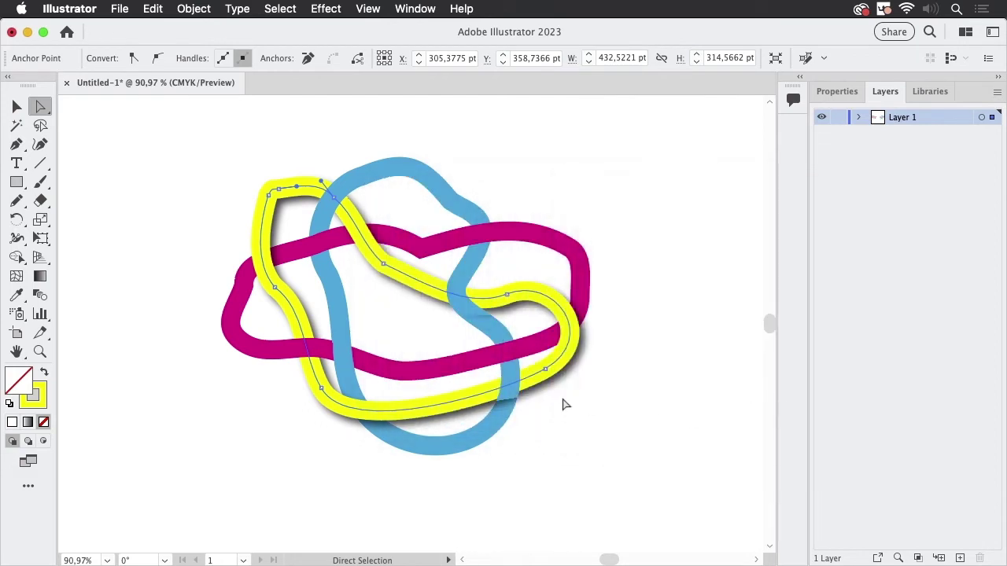
Zoom and pan across the lower-right and left crossings to inspect the shadow, undoing an accidental move
key("super+space")
left_click_drag(490, 383, 698, 436)
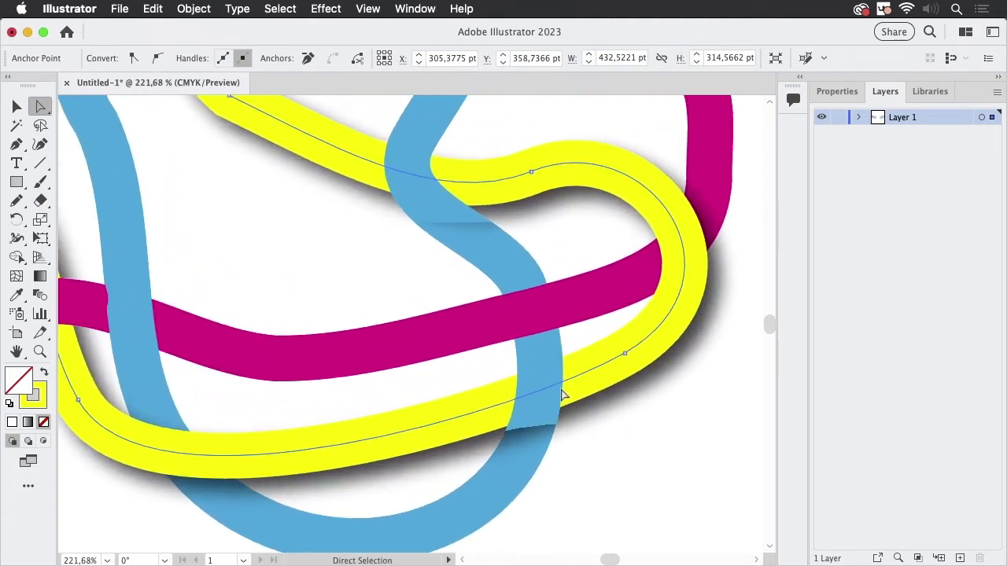
left_click_drag(601, 483, 506, 393)
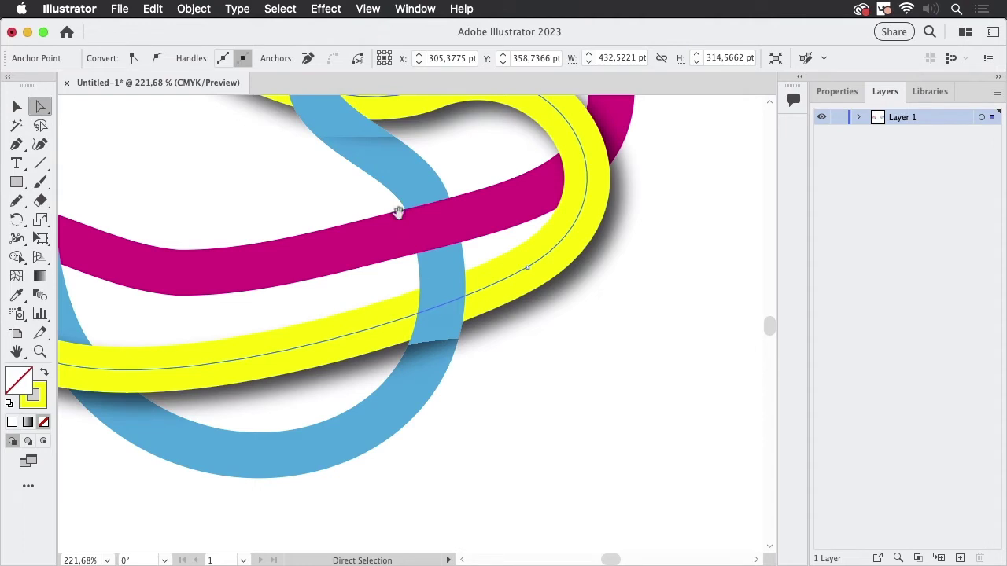
left_click_drag(398, 203, 540, 383)
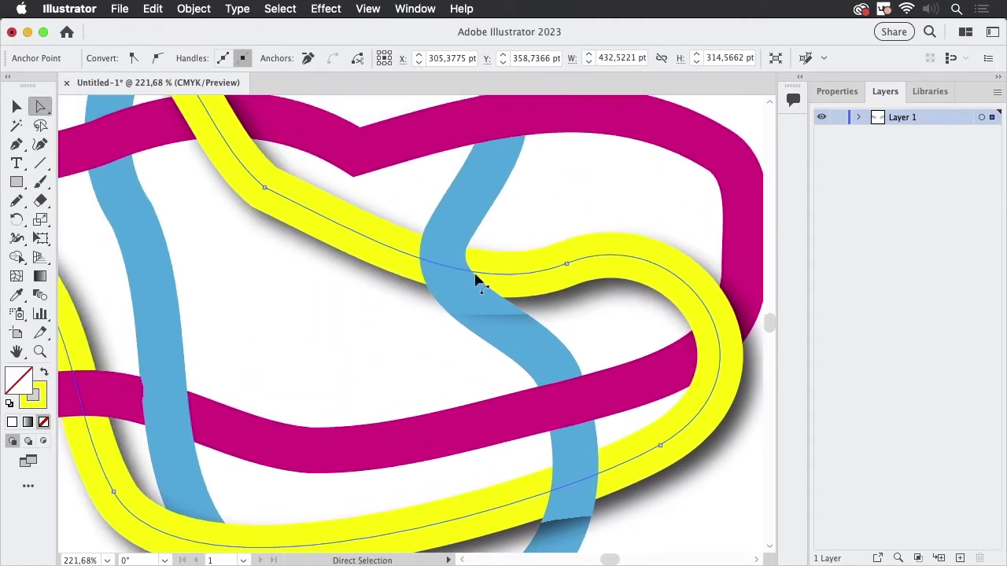
left_click(338, 356)
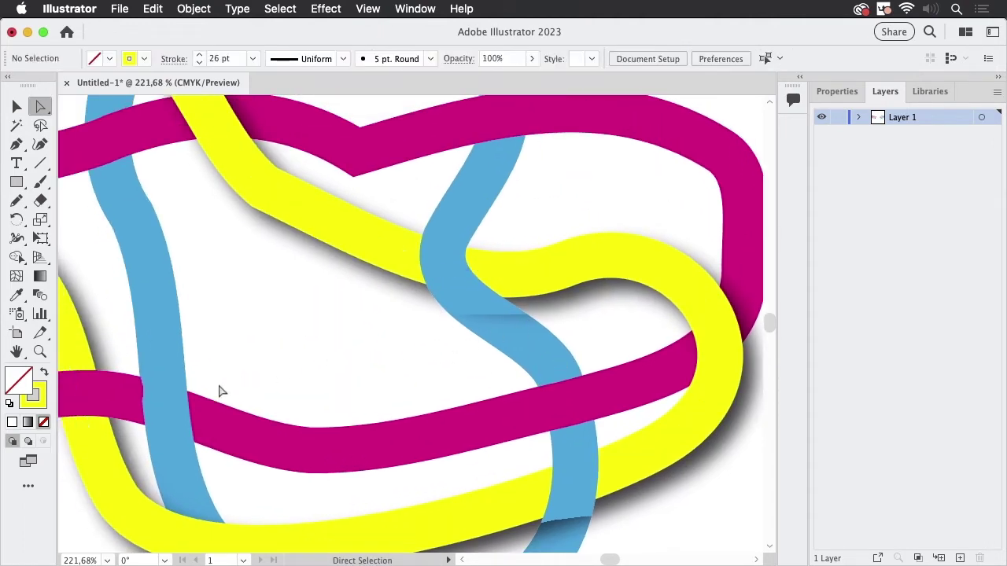
left_click_drag(202, 398, 411, 352)
key("super+z")
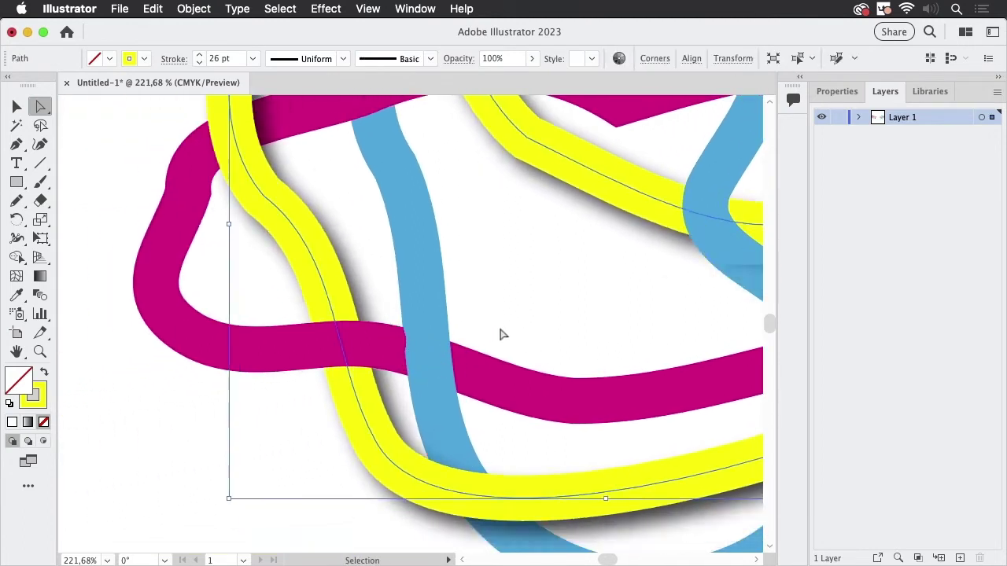
Inspect the blue/magenta crossing up close, then zoom out, recentre the knot and deselect
key("super+space")
left_click_drag(382, 331, 458, 335)
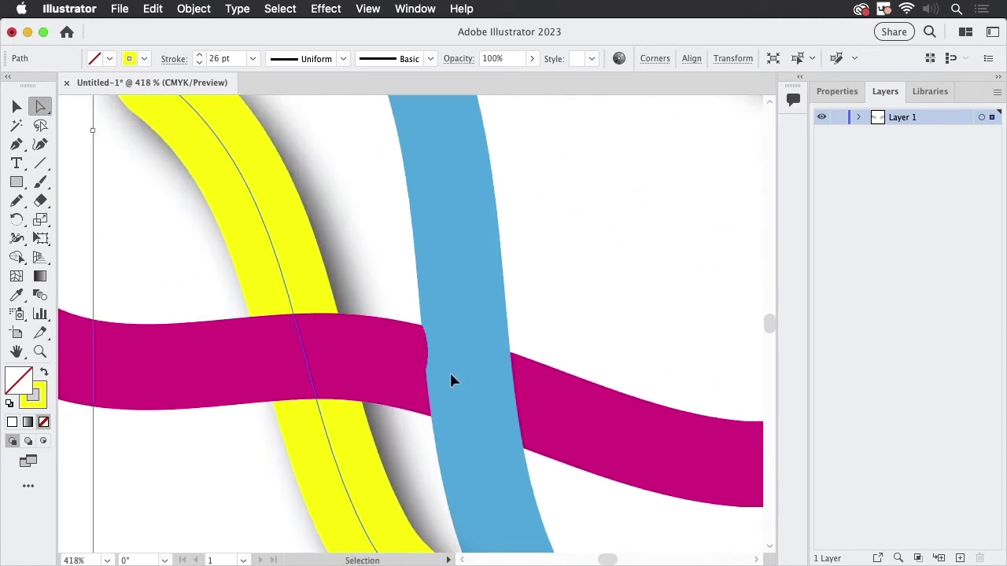
key("super+minus")
key("super+minus")
key("super+minus")
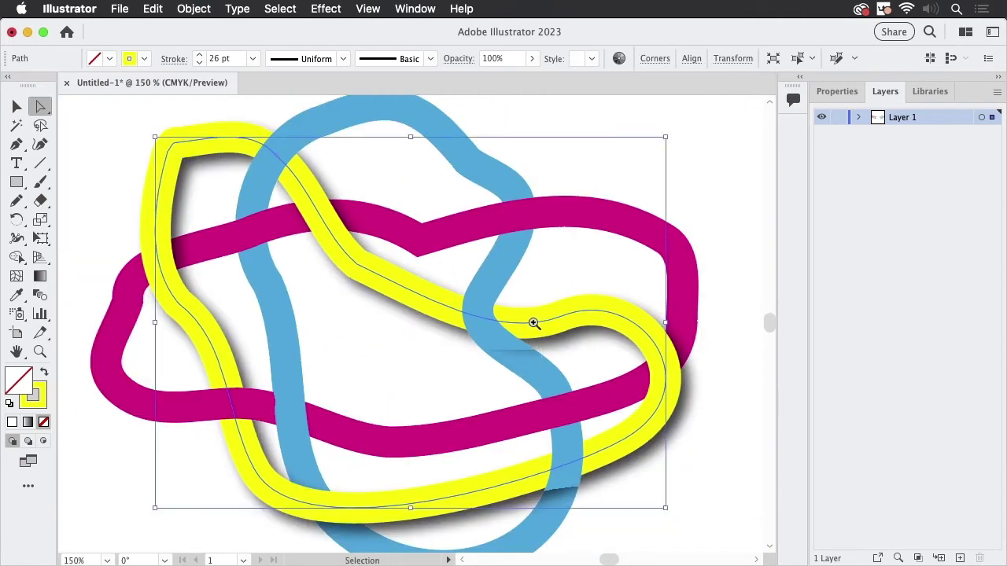
key("super+space")
left_click_drag(540, 315, 441, 346)
left_click_drag(452, 294, 399, 270)
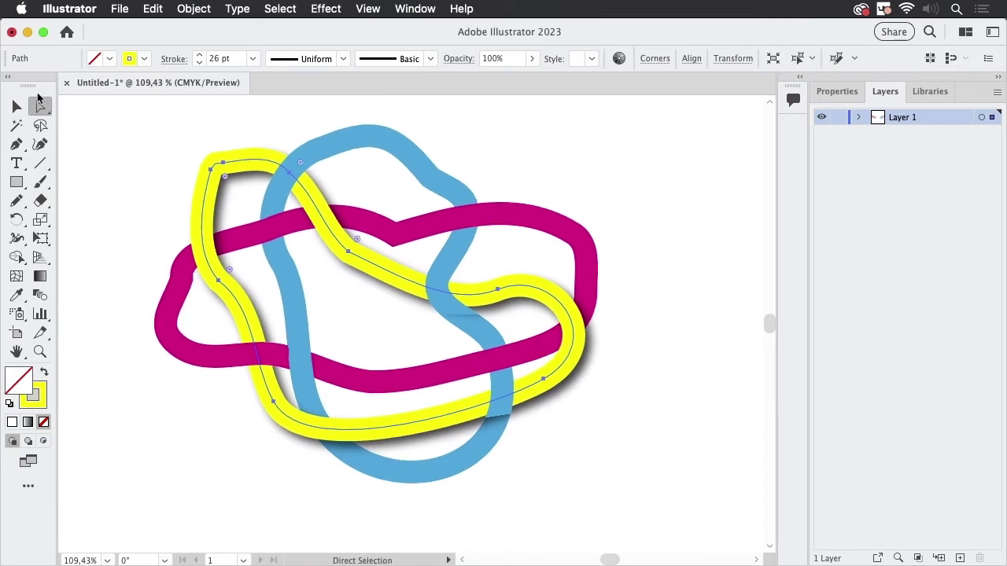
left_click(17, 106)
left_click(152, 187)
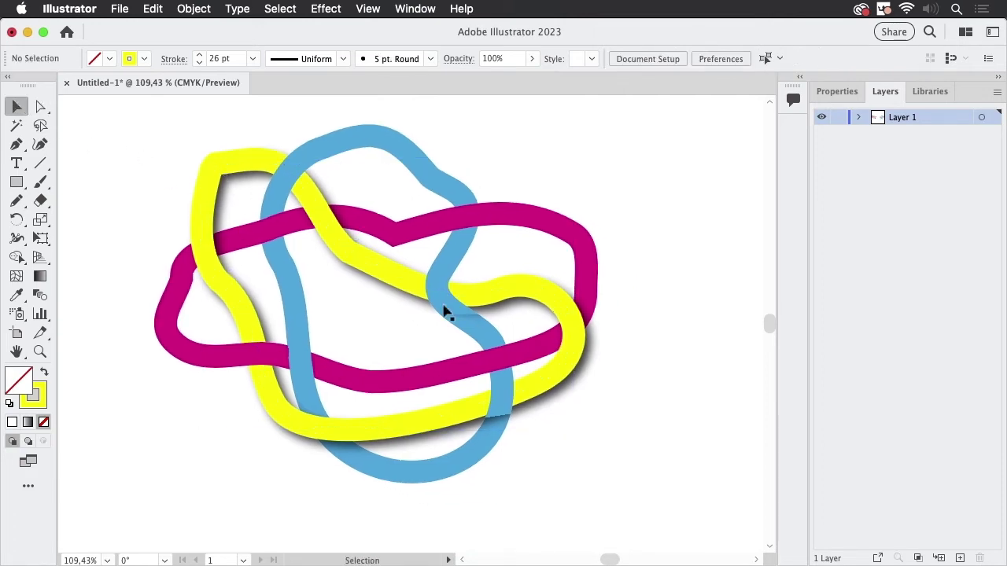
Recentre the knot, marquee-select all three loops and make a fresh intertwine from them
key("space")
left_click_drag(682, 360, 203, 346)
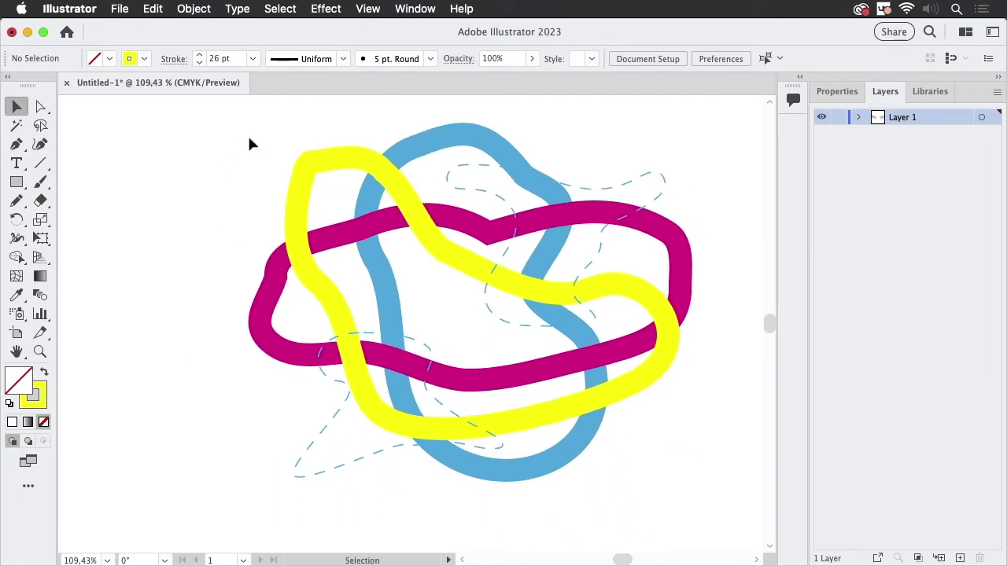
left_click_drag(496, 234, 718, 426)
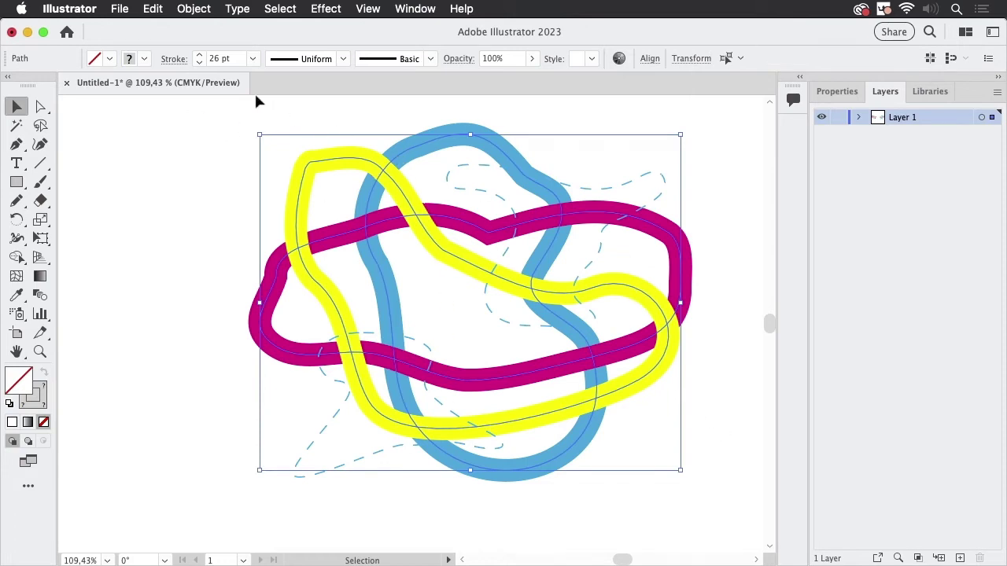
left_click(196, 9)
mouse_move(232, 425)
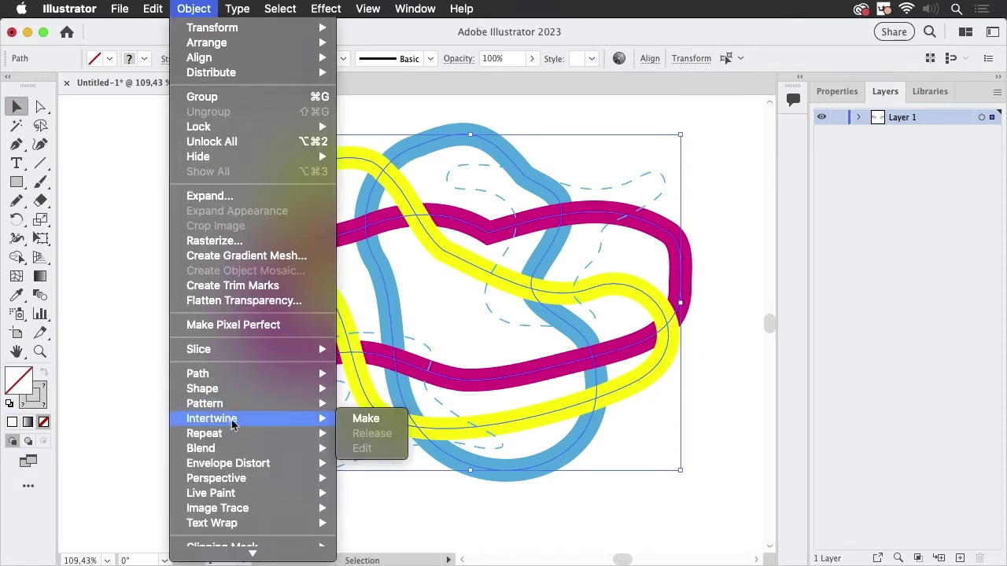
left_click(399, 420)
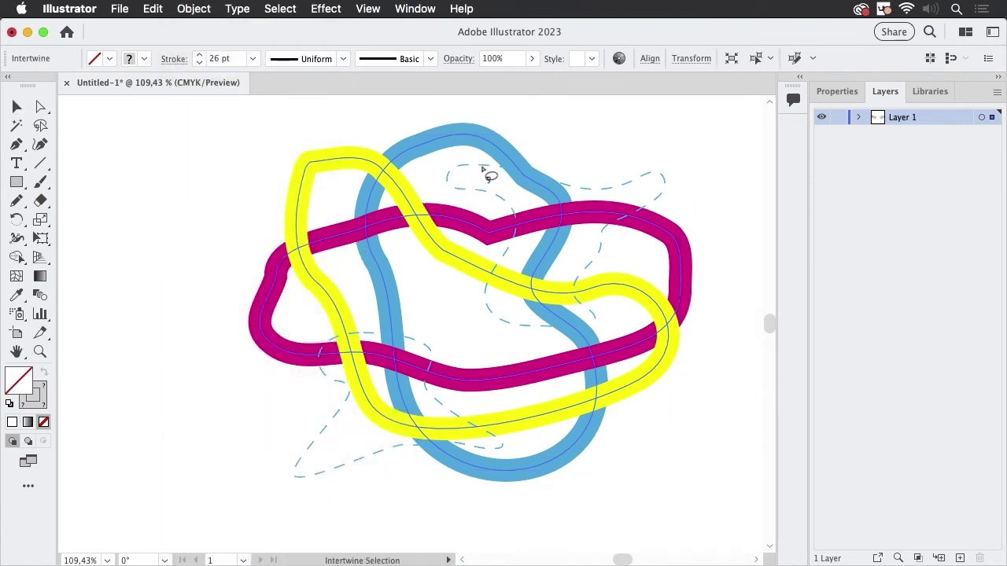
Weave the blue loop over the others at the upper-right crossing with Intertwine
mouse_move(482, 168)
left_mouse_down()
mouse_move(450, 174)
mouse_move(451, 188)
mouse_move(506, 200)
mouse_move(518, 222)
mouse_move(489, 282)
mouse_move(490, 306)
mouse_move(522, 328)
mouse_move(591, 325)
mouse_move(577, 279)
mouse_move(613, 215)
mouse_move(662, 181)
mouse_move(643, 173)
mouse_move(617, 190)
mouse_move(493, 174)
left_mouse_up()
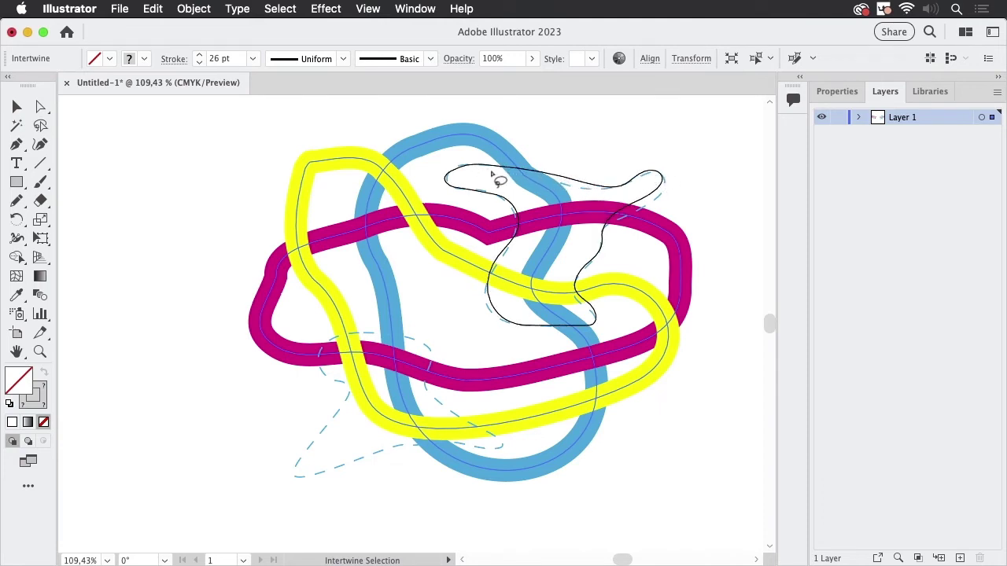
left_click(555, 197)
left_click(579, 207)
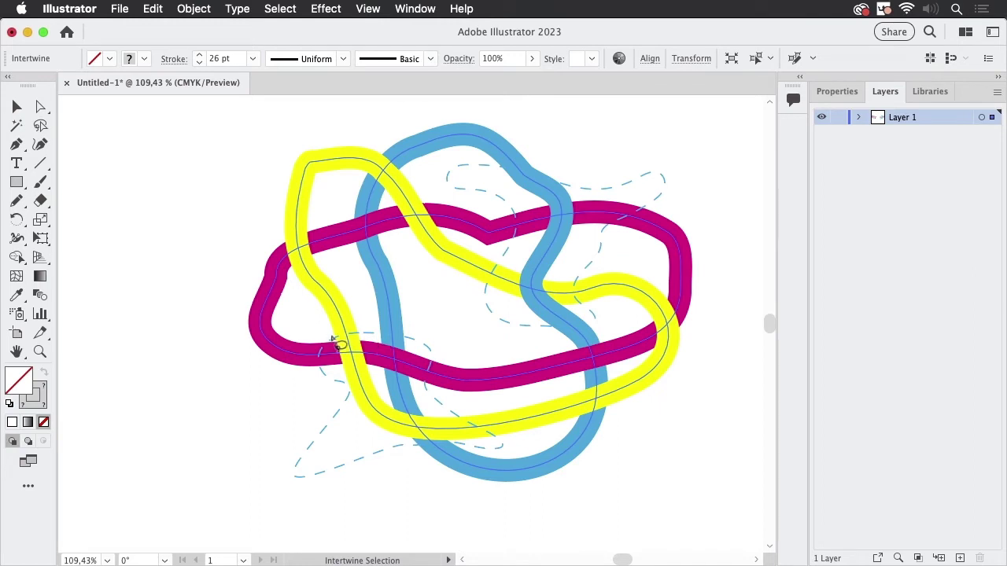
Bring the blue loop to the front at the lower-left crossing as well
mouse_move(350, 345)
left_mouse_down()
mouse_move(425, 355)
mouse_move(441, 399)
mouse_move(497, 449)
mouse_move(403, 453)
mouse_move(295, 482)
mouse_move(297, 459)
mouse_move(344, 403)
mouse_move(319, 371)
mouse_move(325, 342)
mouse_move(375, 352)
left_mouse_up()
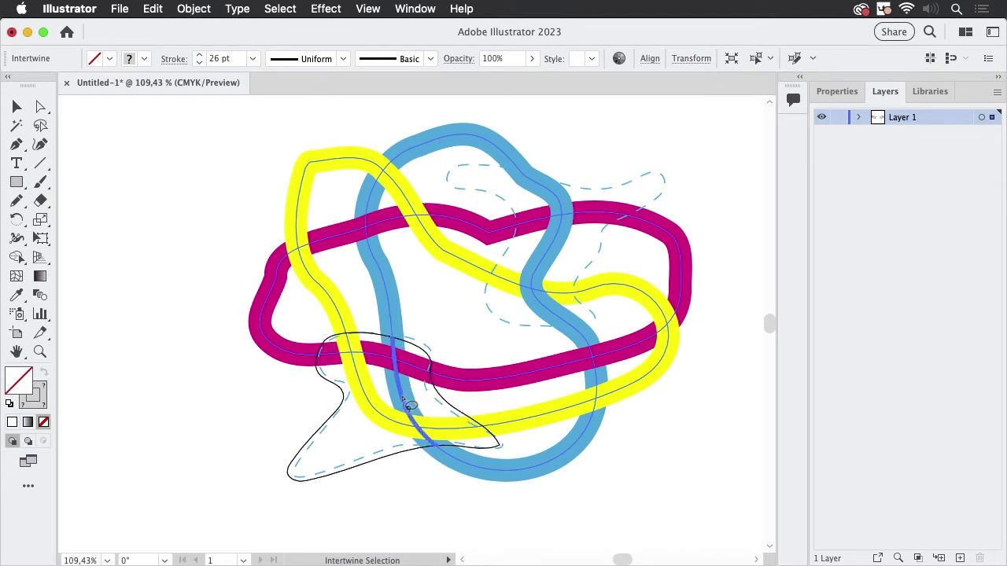
left_click(403, 401)
left_click(422, 406)
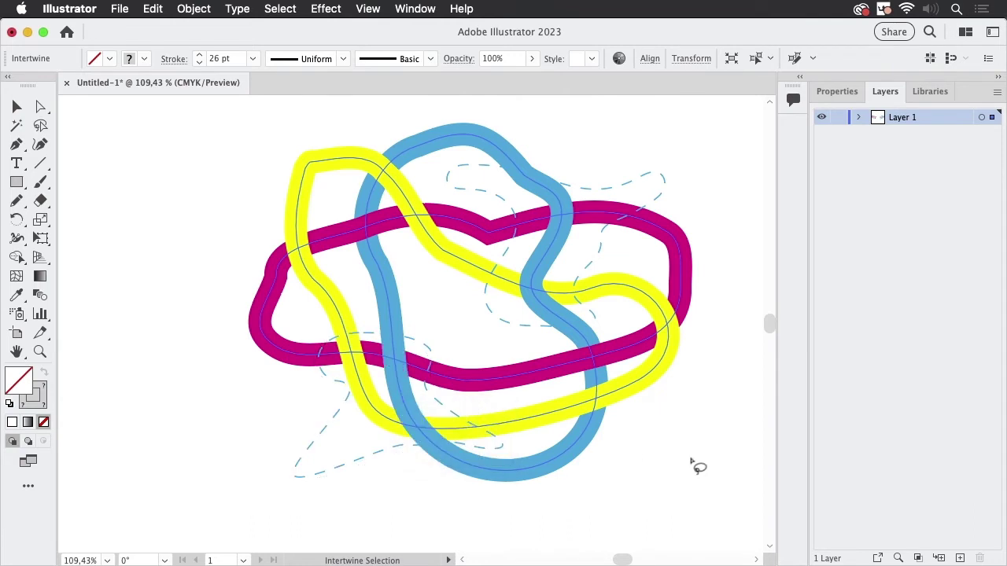
Expand Layer 1 and both <Intertwine> groups in Layers, then select the first Intertwine group
left_click(16, 106)
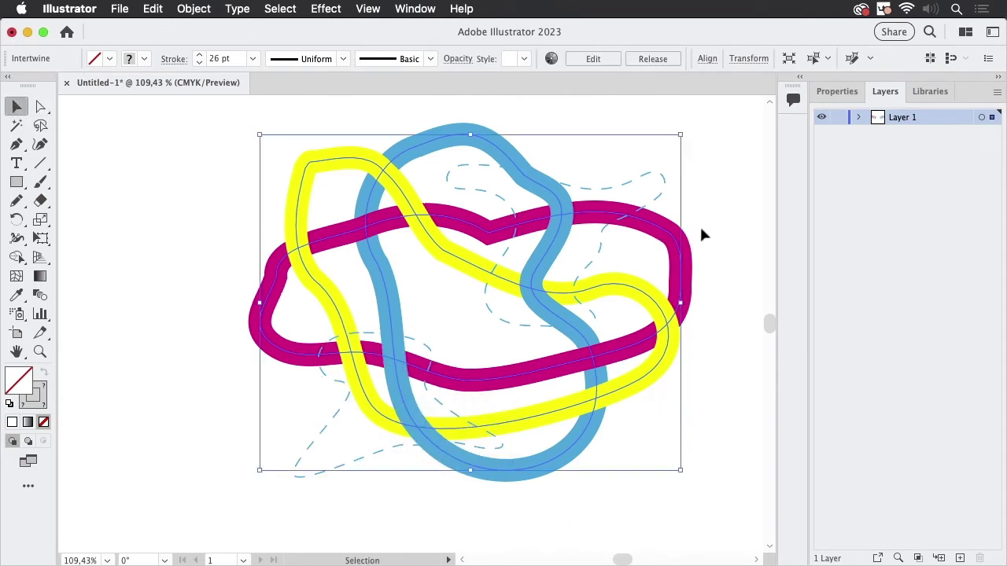
left_click(857, 118)
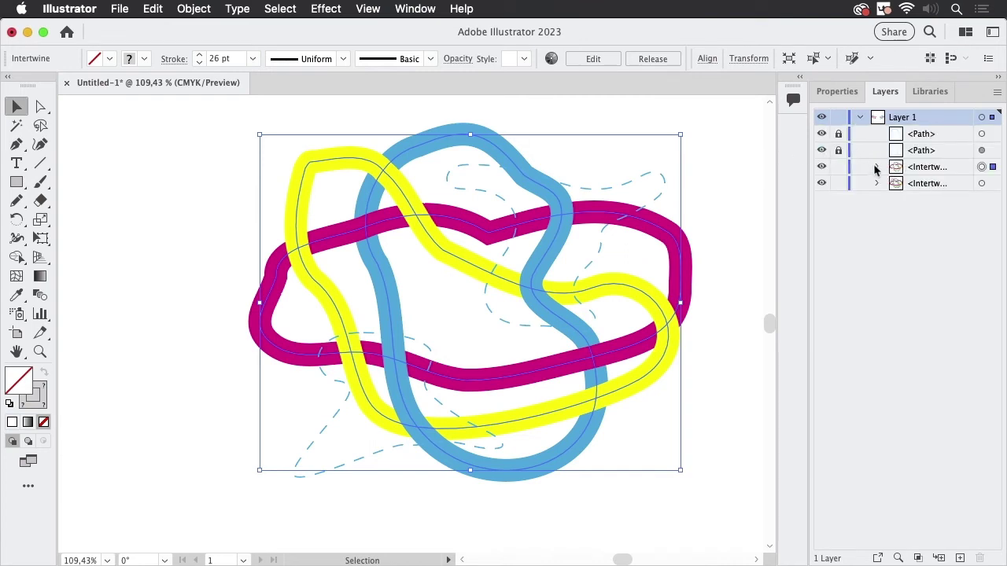
left_click(876, 168)
left_click(878, 232)
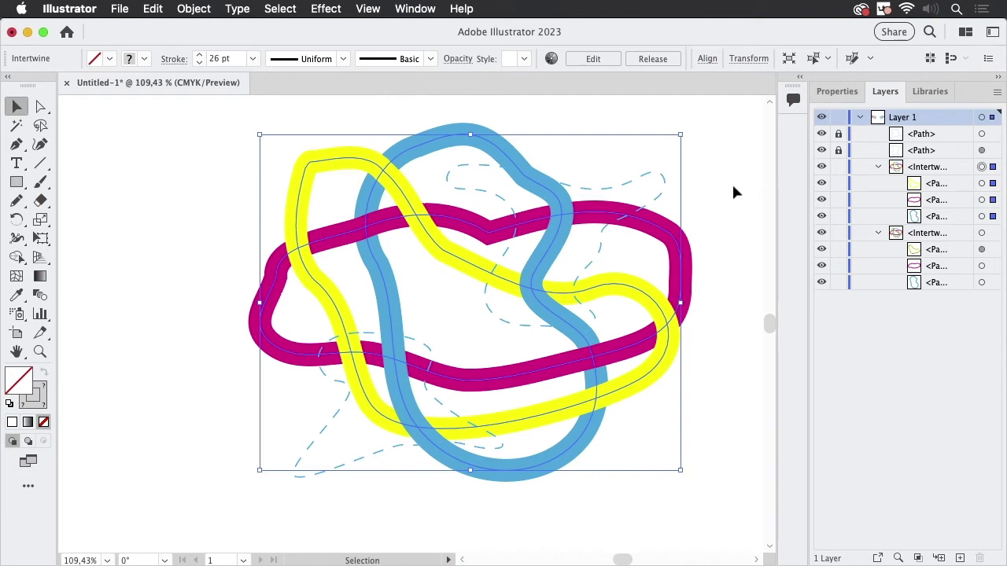
left_click(733, 192)
left_click(669, 240)
Expand the first Intertwine object with Fill and Stroke unchecked, then deselect
left_click(192, 9)
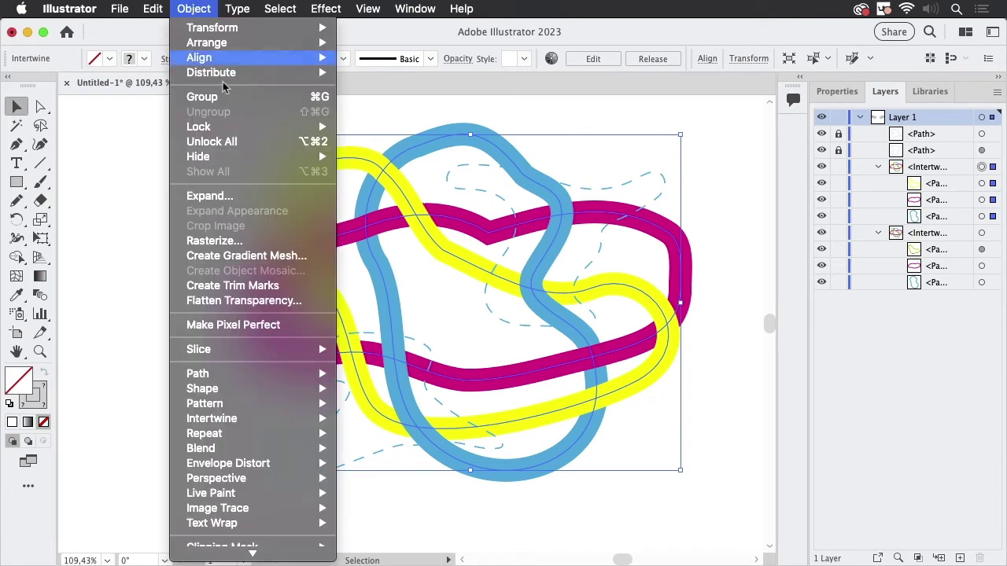
left_click(232, 199)
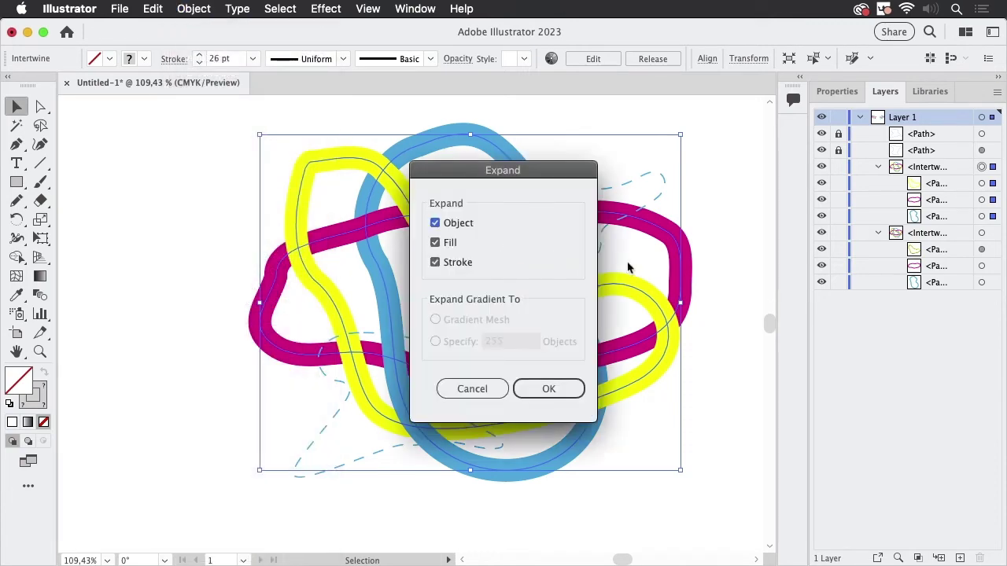
left_click(454, 244)
left_click(455, 265)
left_click(549, 390)
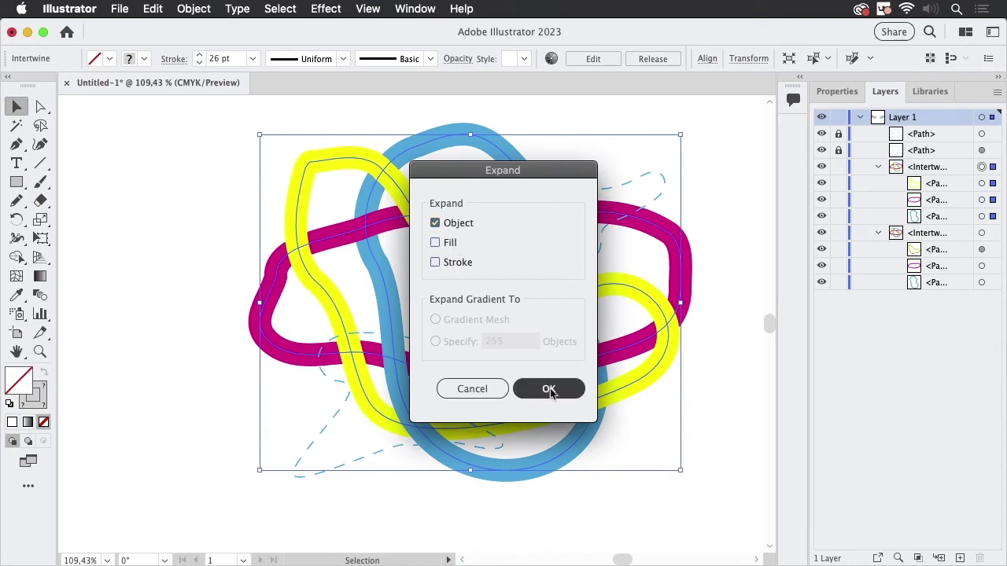
left_click(728, 227)
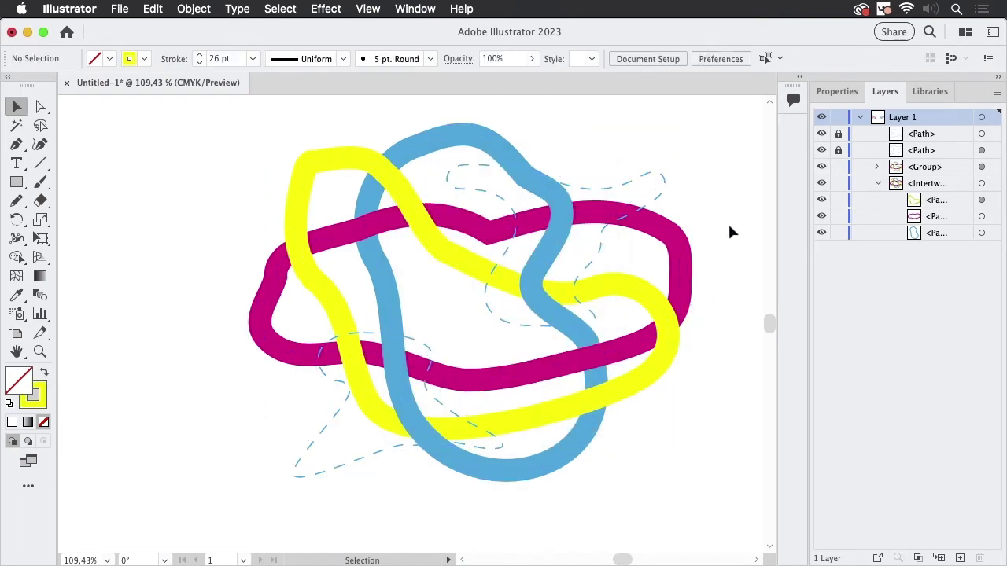
Show the new Group and its three clip groups' contents in the Layers panel
left_click(877, 167)
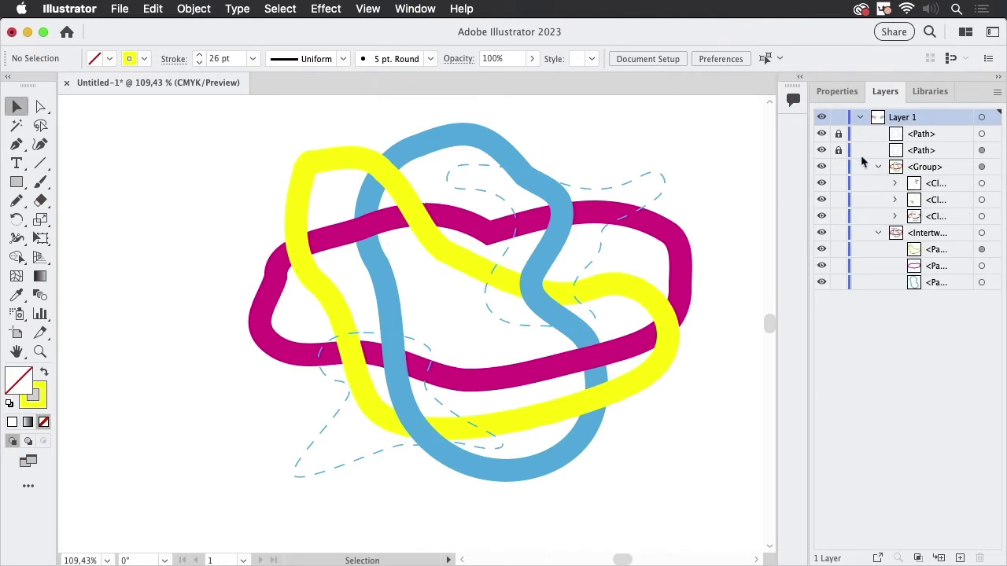
left_click(953, 171)
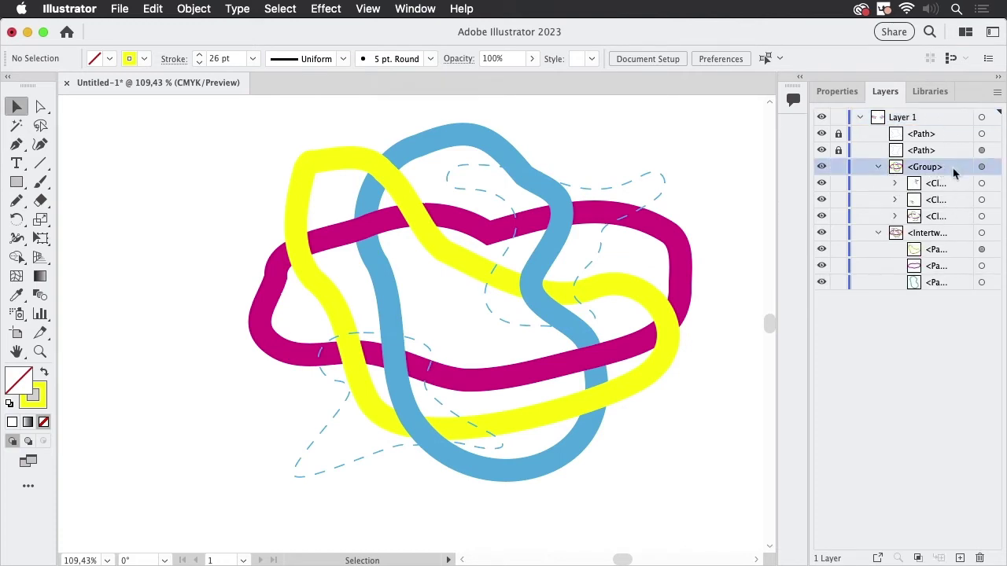
left_click(895, 184)
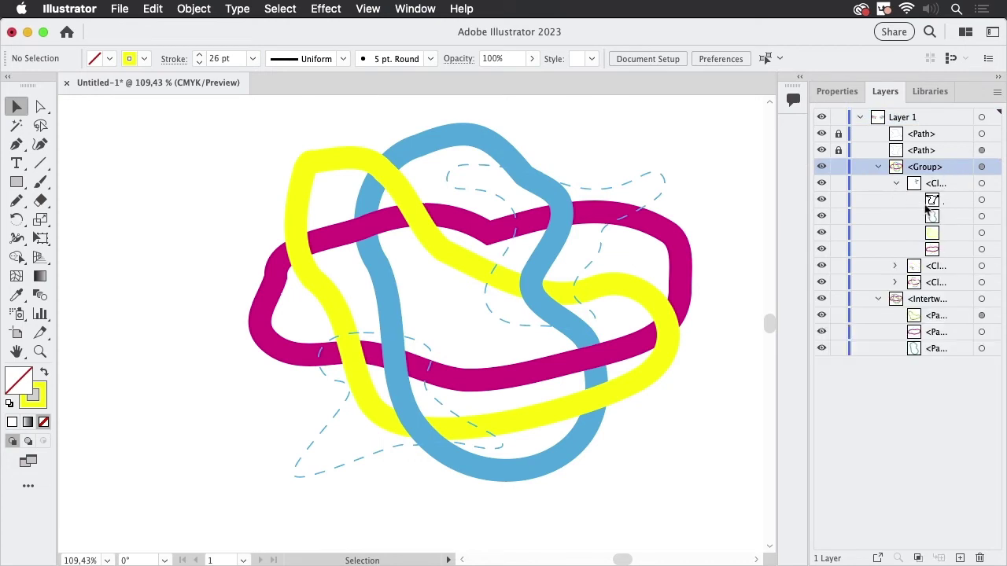
left_click(895, 266)
left_click(894, 349)
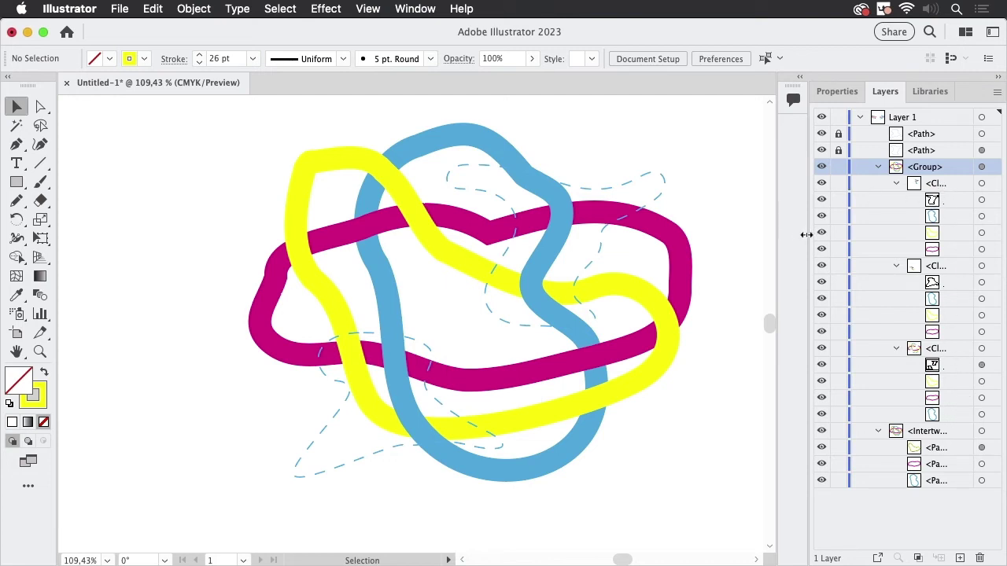
left_click_drag(810, 235, 685, 237)
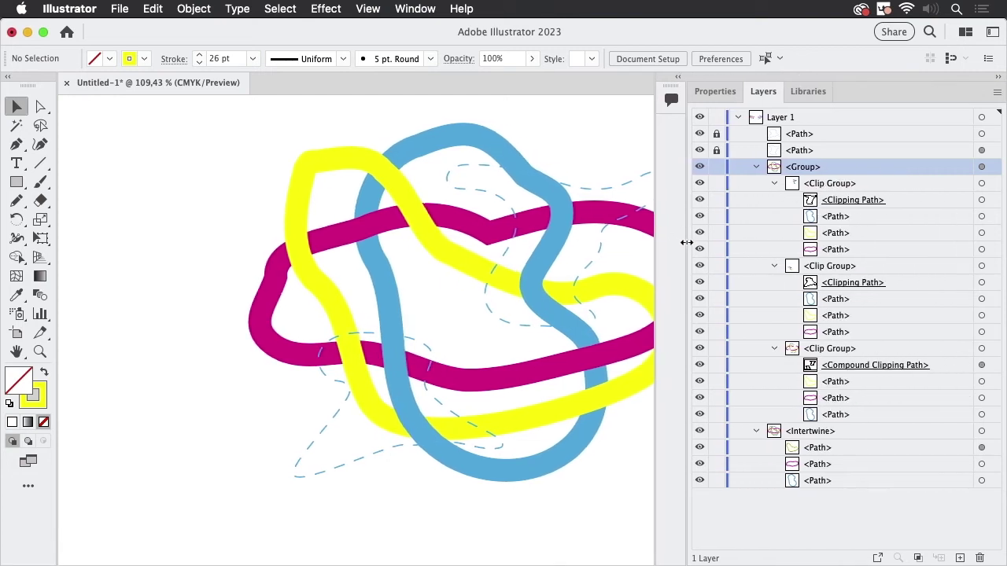
left_click(857, 189)
left_click(875, 271)
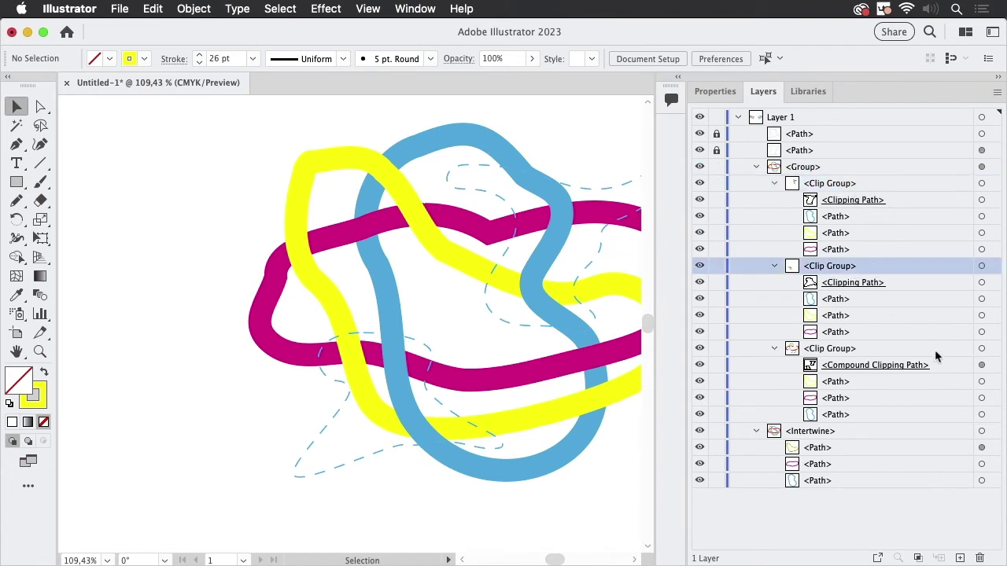
left_click(878, 350)
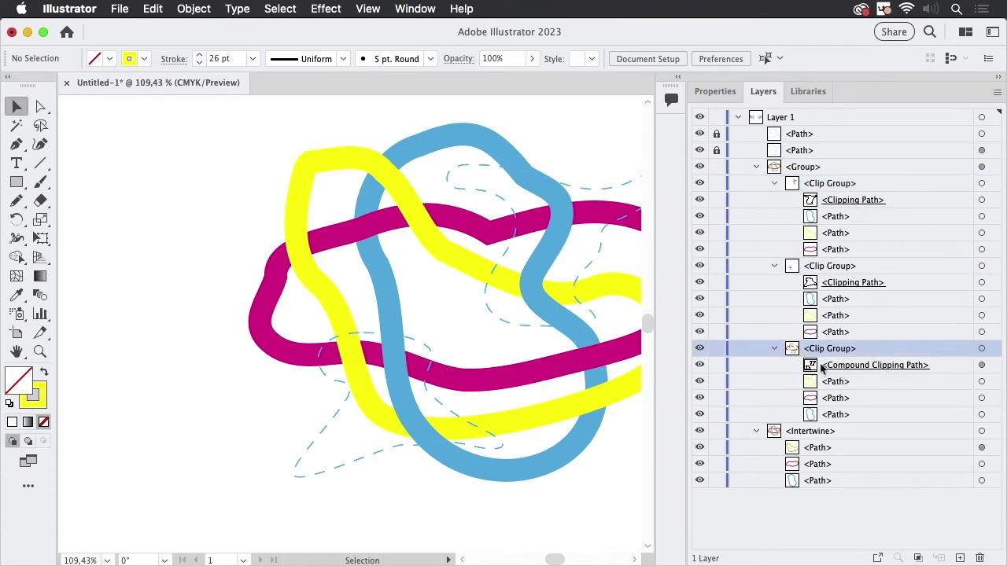
left_click(855, 219)
left_click(859, 235)
left_click(861, 251)
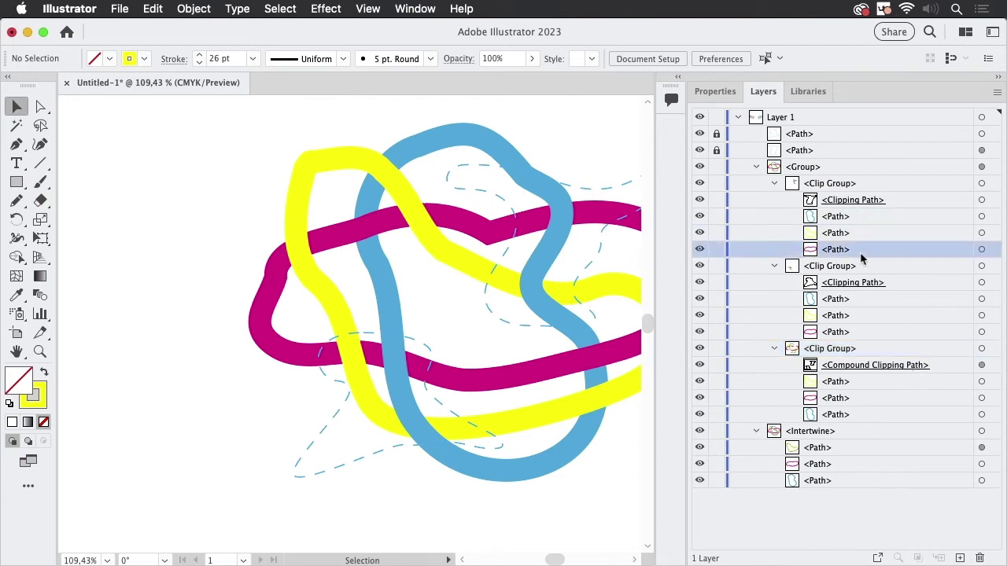
left_click(859, 302)
left_click(856, 317)
left_click(863, 333)
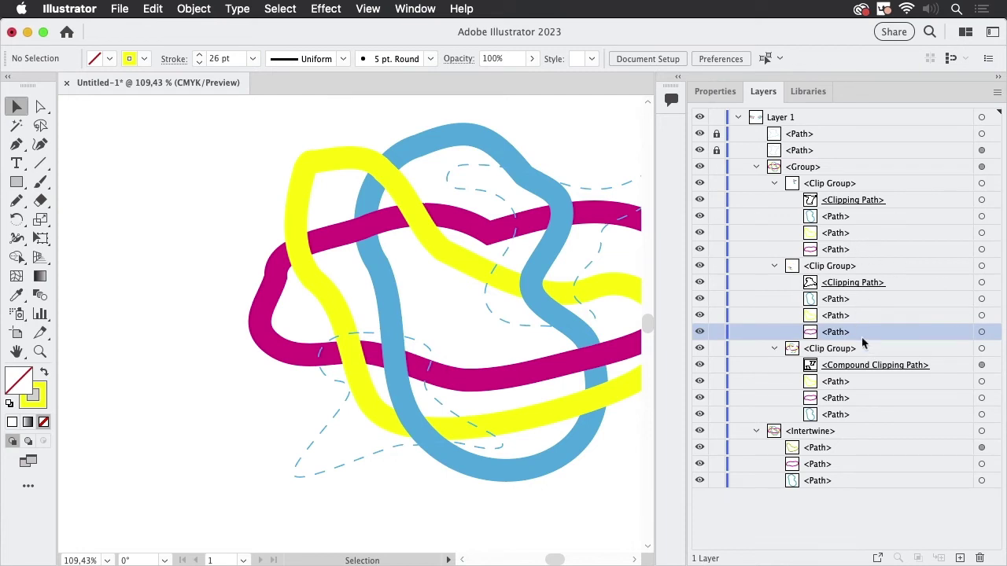
left_click(827, 415)
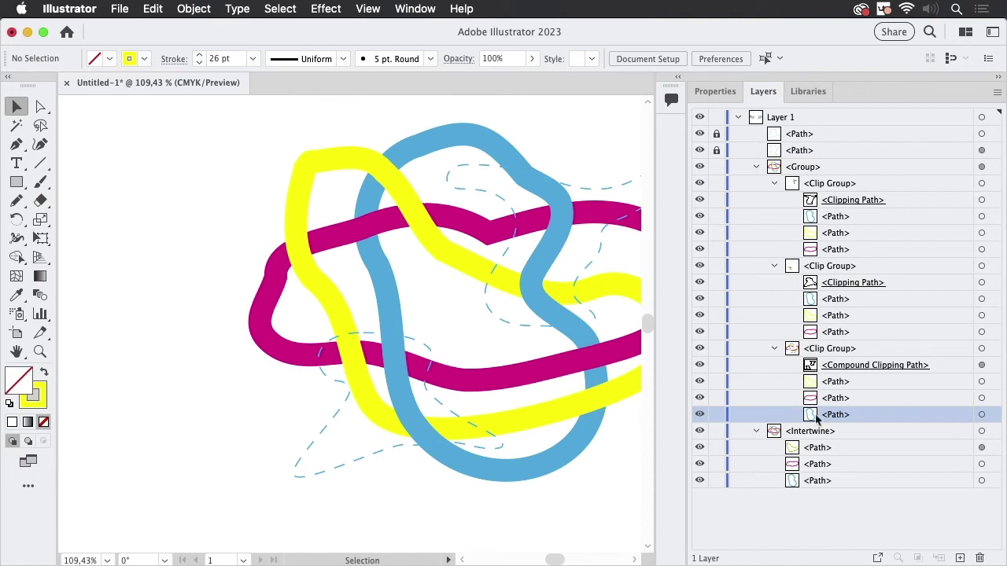
left_click(854, 397)
left_click(861, 383)
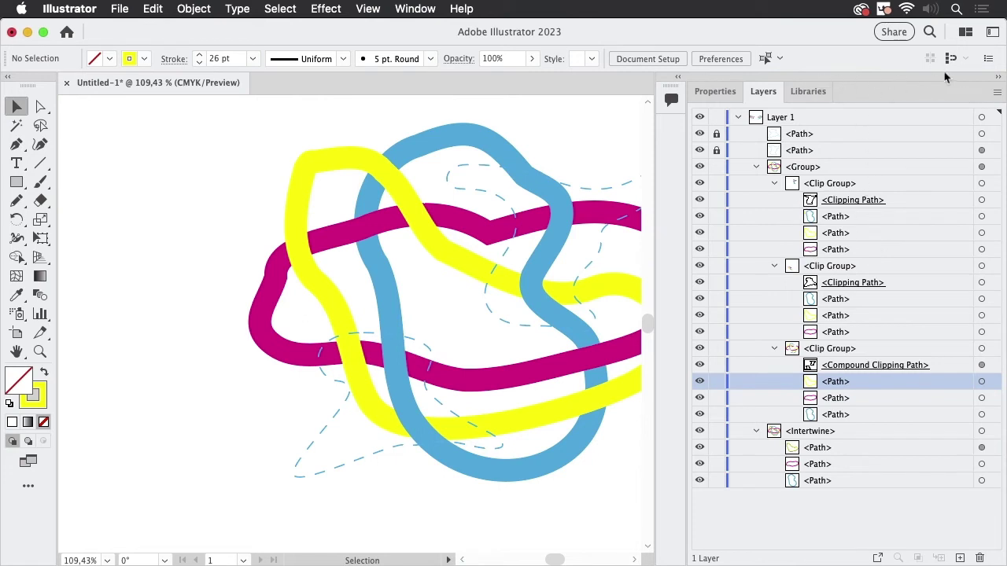
left_click_drag(686, 223, 817, 223)
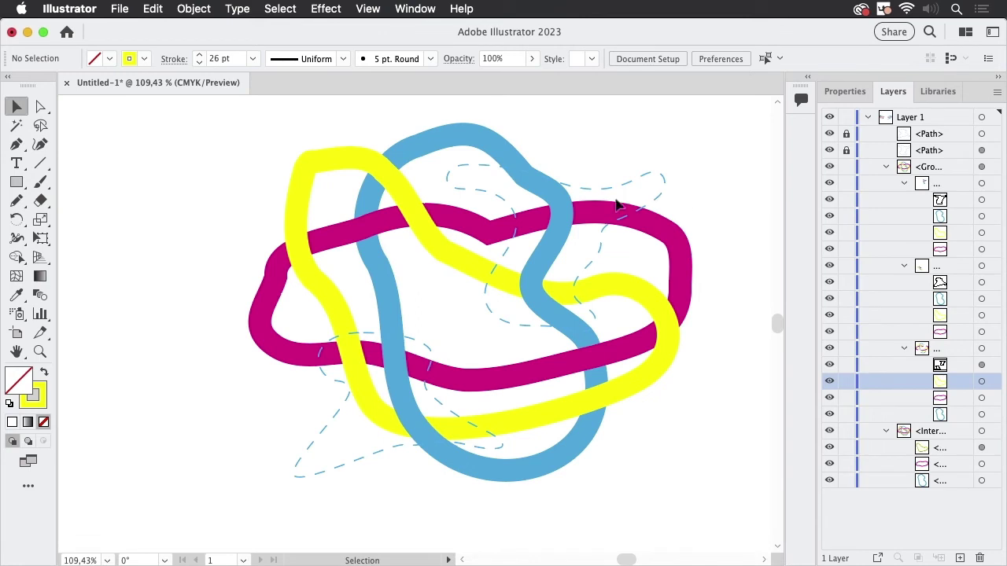
Select the expanded knot group and drag it to the left
left_click(568, 225)
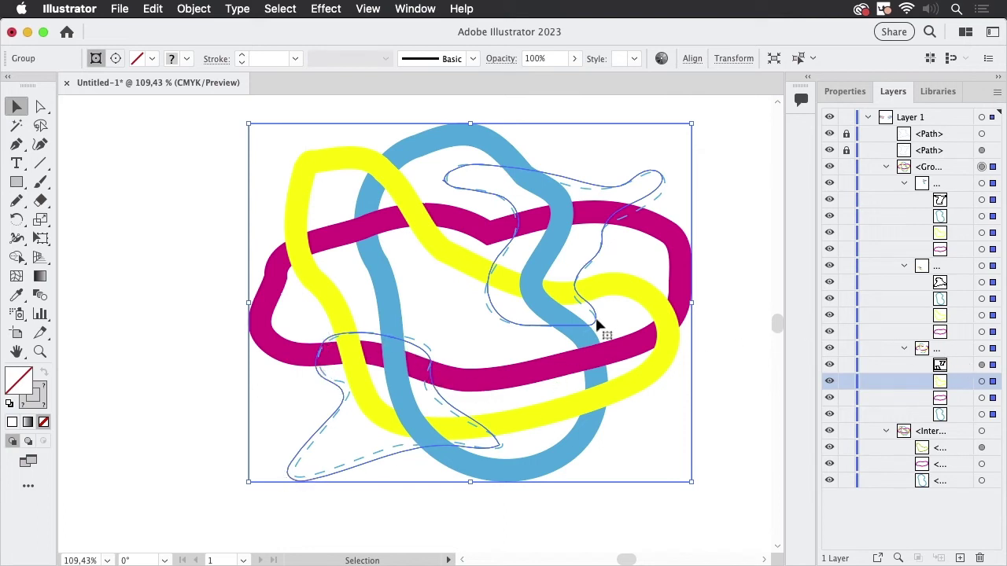
left_click_drag(585, 333, 638, 381)
Undo the move and ungroup the knot into three separate clip groups
key("super+z")
key("super+7")
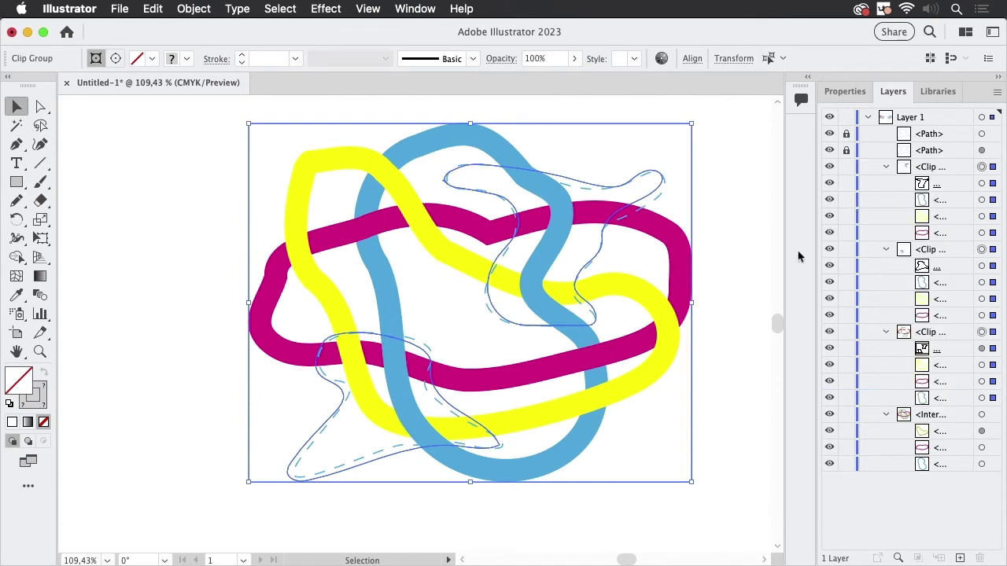
left_click(717, 314)
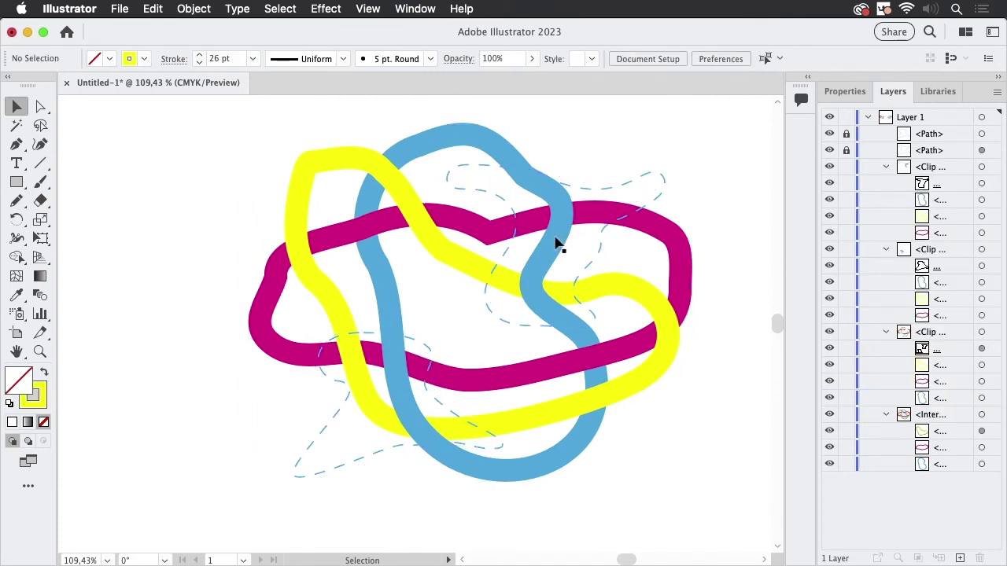
Pull two clip-group pieces away from the knot, one up-right and one down-left
left_click_drag(557, 241, 684, 185)
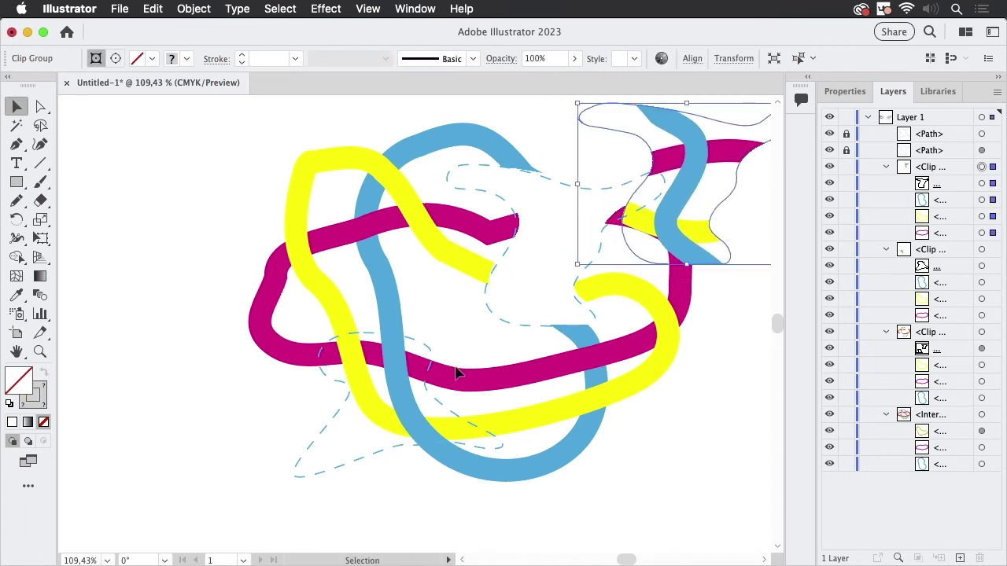
left_click_drag(326, 431, 206, 472)
left_click(439, 501)
left_click_drag(555, 322, 441, 400)
left_click_drag(599, 268, 680, 188)
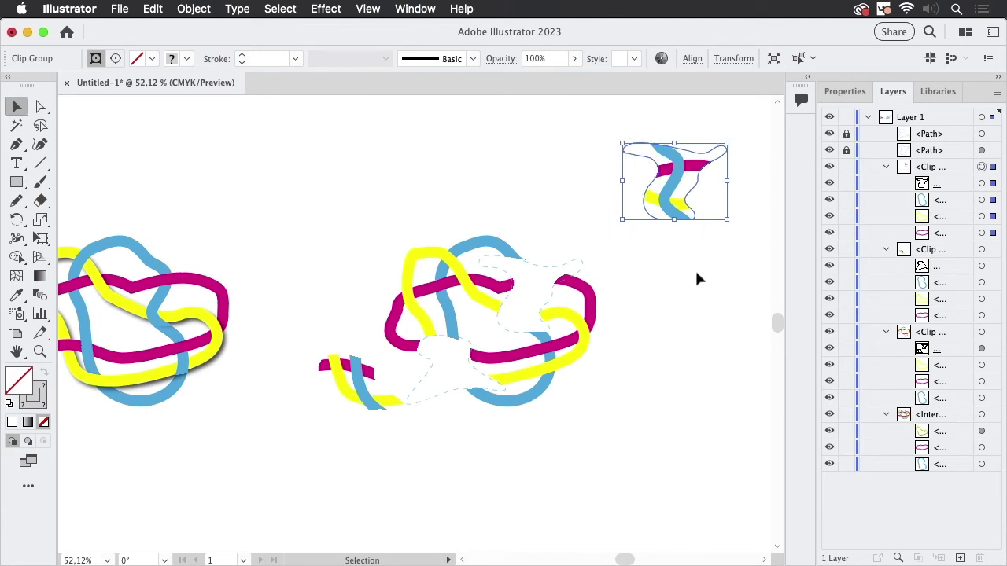
left_click_drag(364, 400, 364, 439)
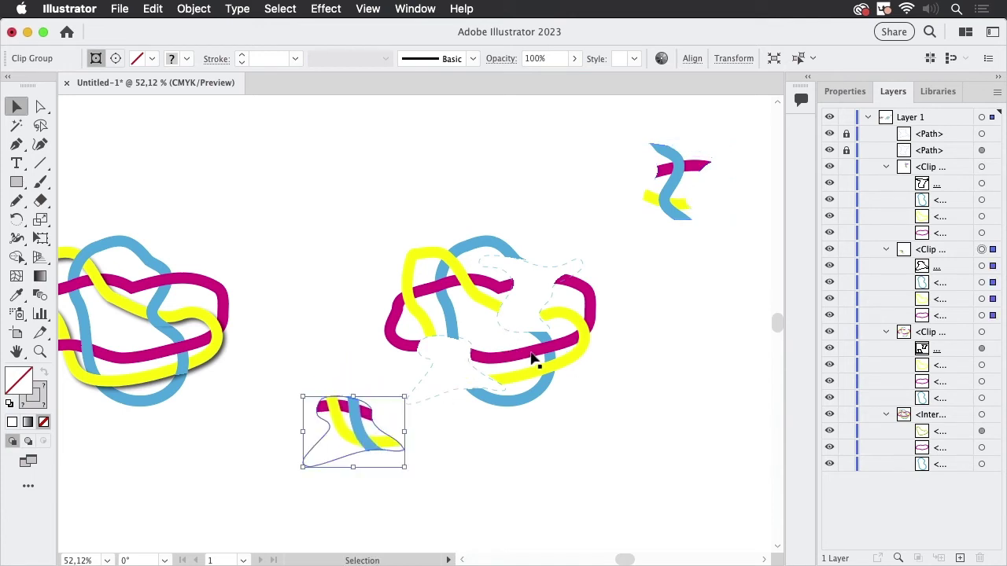
left_click(605, 349)
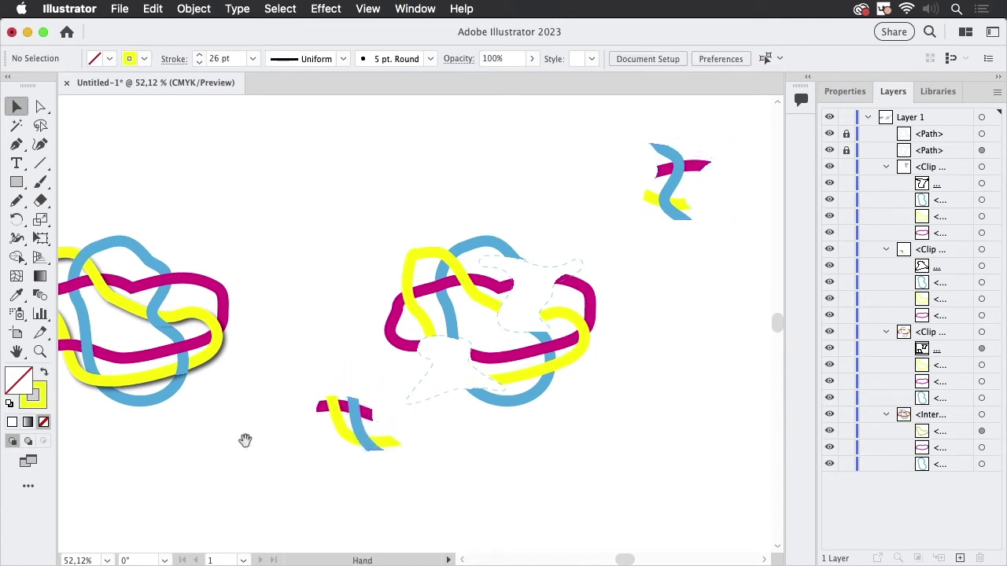
scroll(245, 441, "left", 10)
Select the shadowed Intertwine knot and zoom in to inspect its drop shadows
left_click(540, 361)
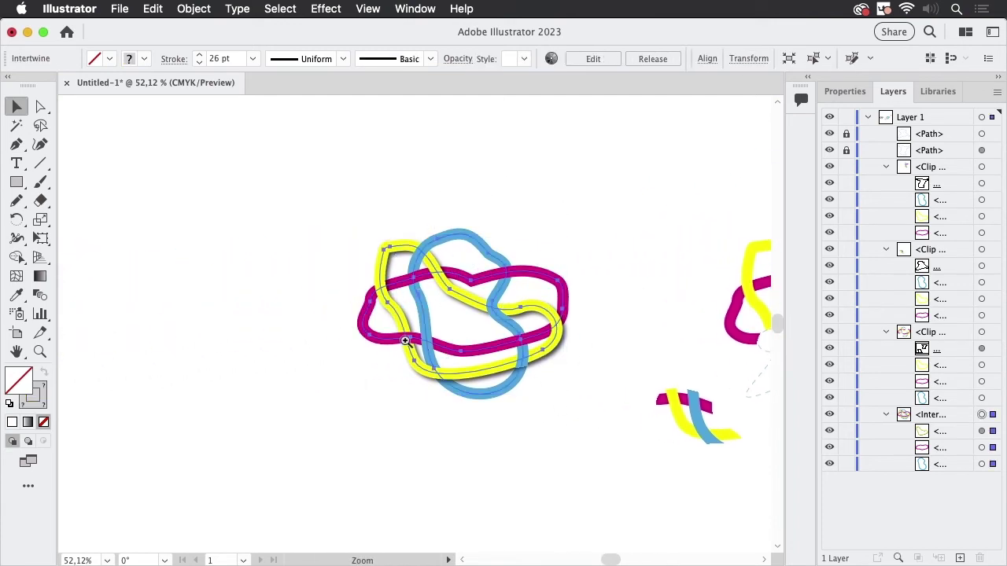
left_click_drag(405, 347, 602, 355)
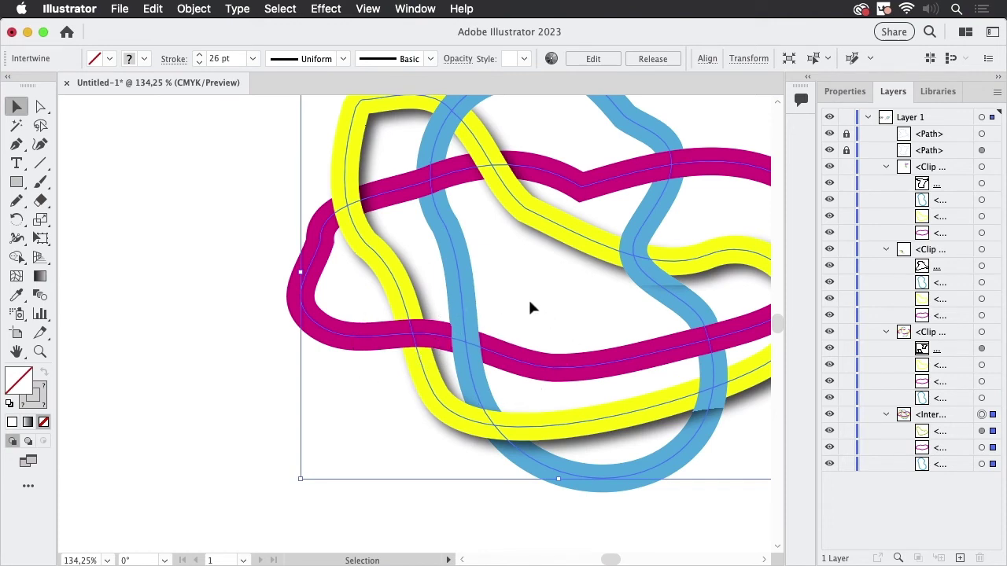
left_click_drag(591, 274, 487, 302)
left_click(205, 13)
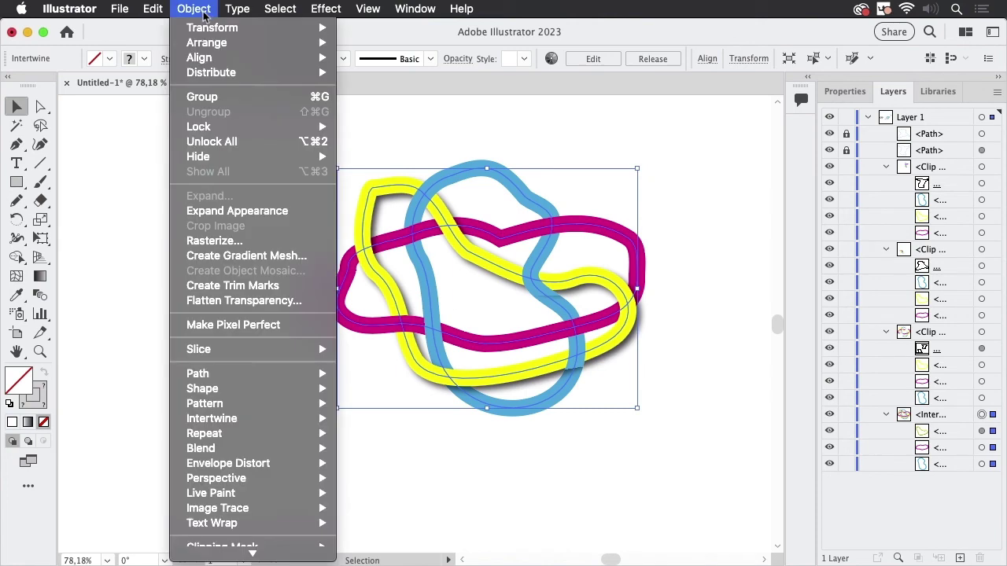
Expand Appearance, then Expand the knot with Fill and Stroke unchecked
left_click(232, 213)
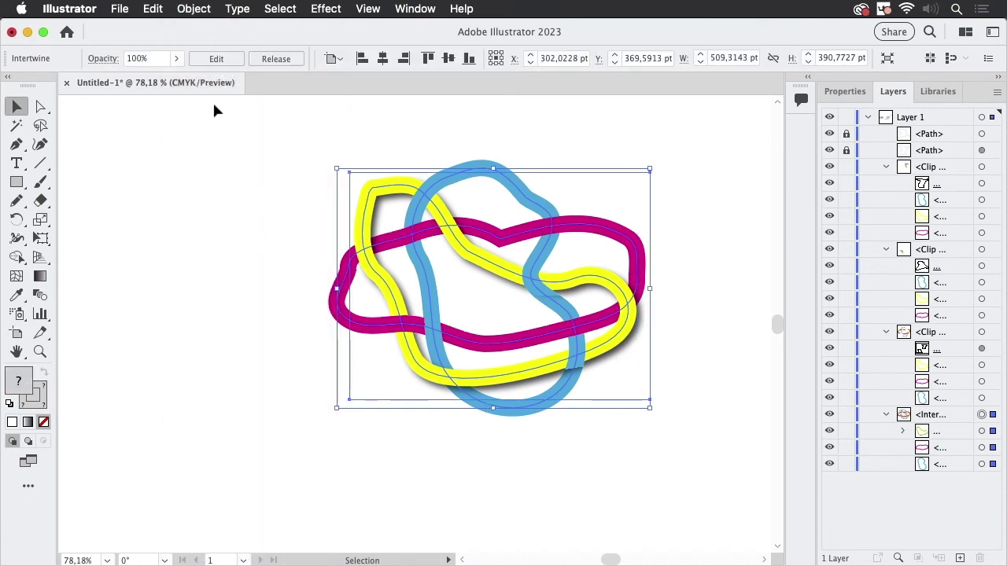
left_click(209, 9)
left_click(204, 196)
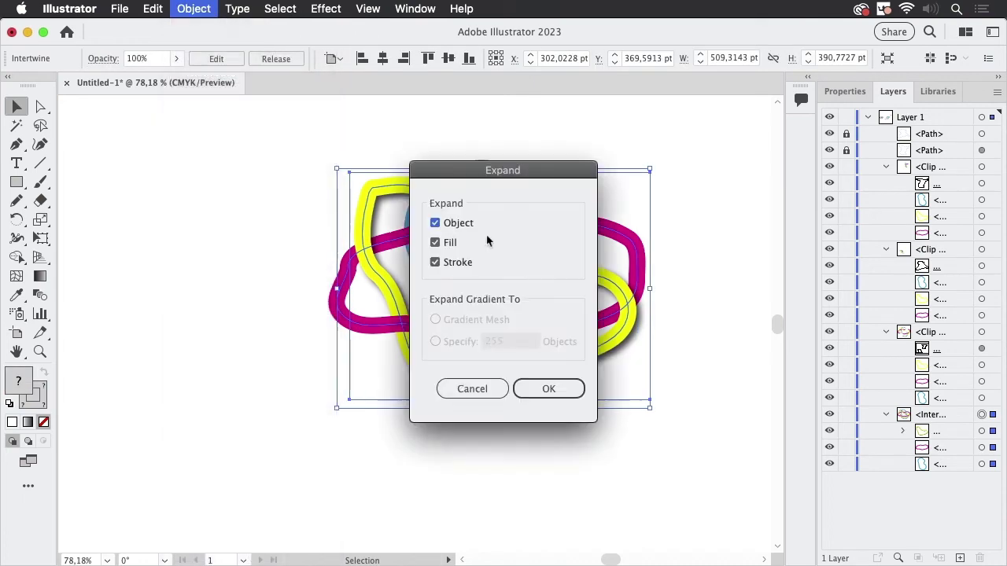
left_click(446, 244)
left_click(449, 263)
left_click(541, 388)
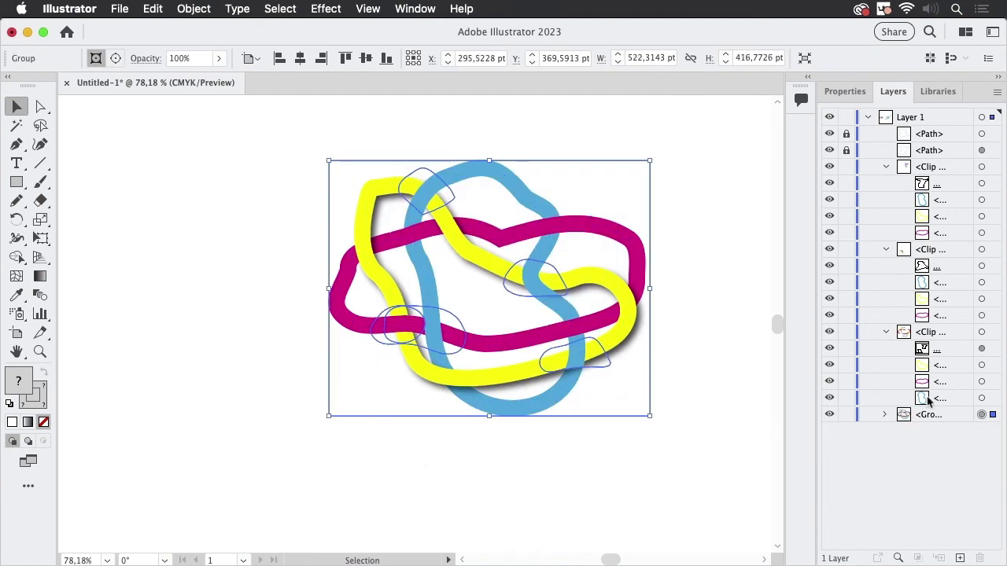
Rearrange the Layers panel to show the new Group's clip groups and full names
left_click(886, 167)
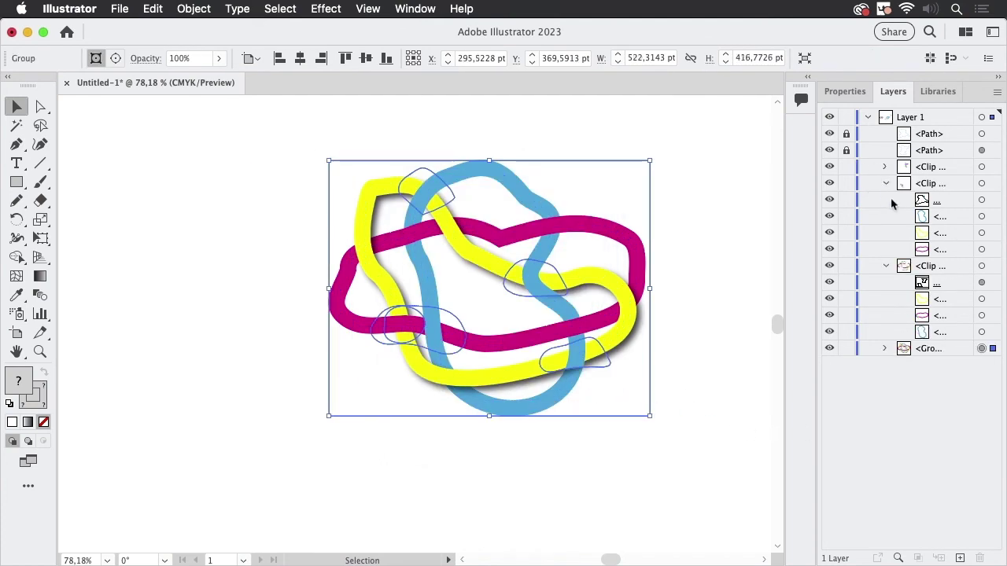
left_click(885, 183)
left_click(885, 200)
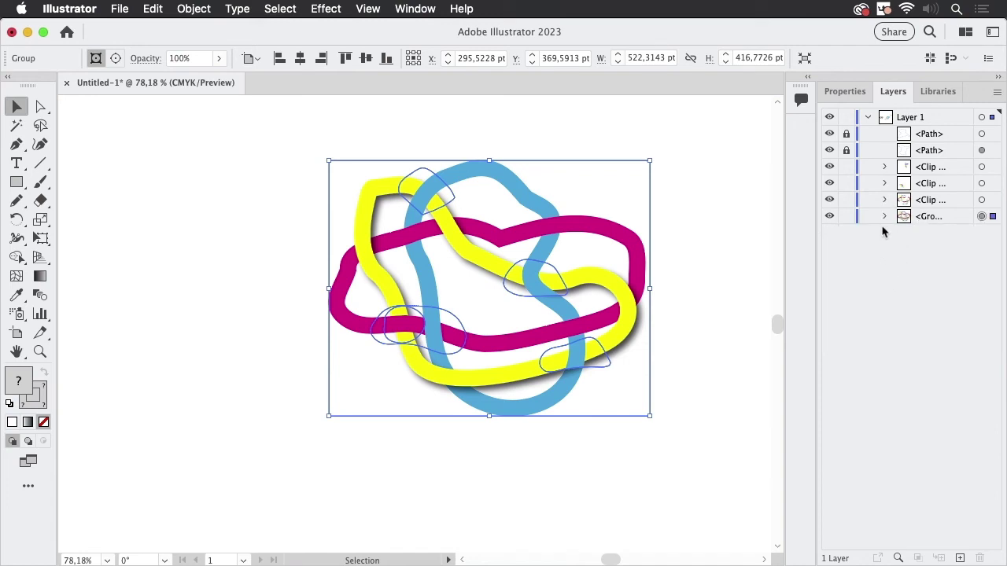
left_click(885, 216)
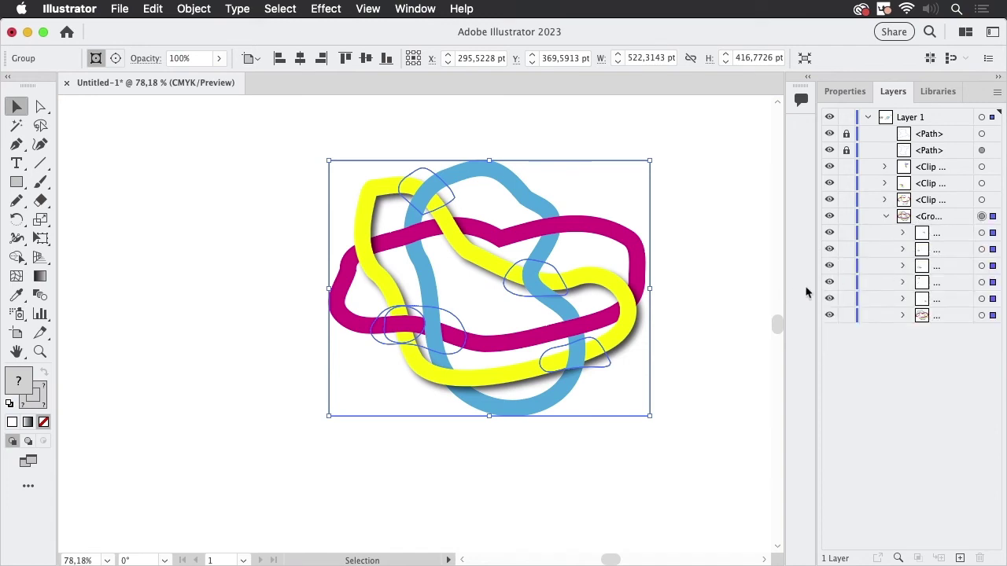
left_click_drag(816, 287, 722, 295)
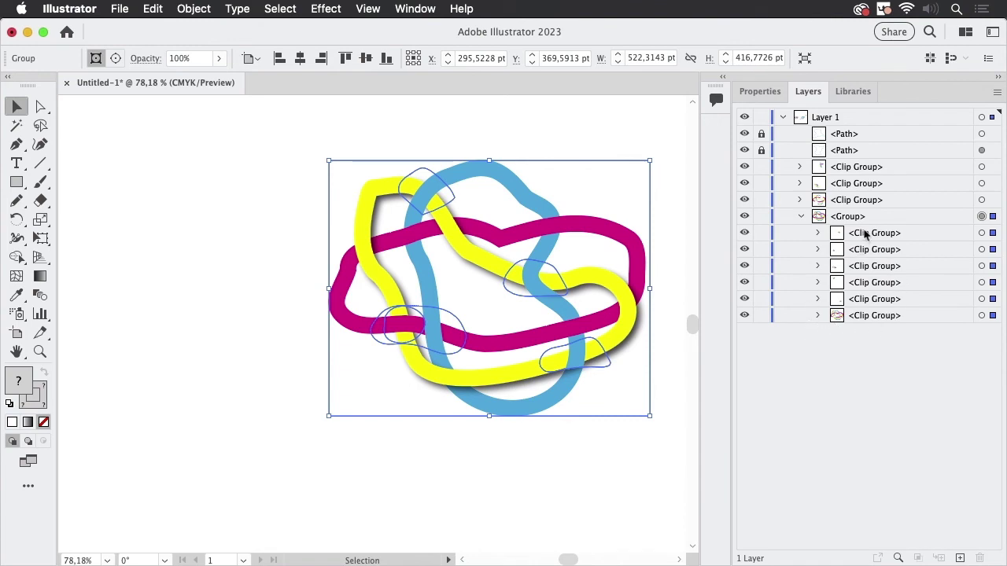
left_click(818, 316)
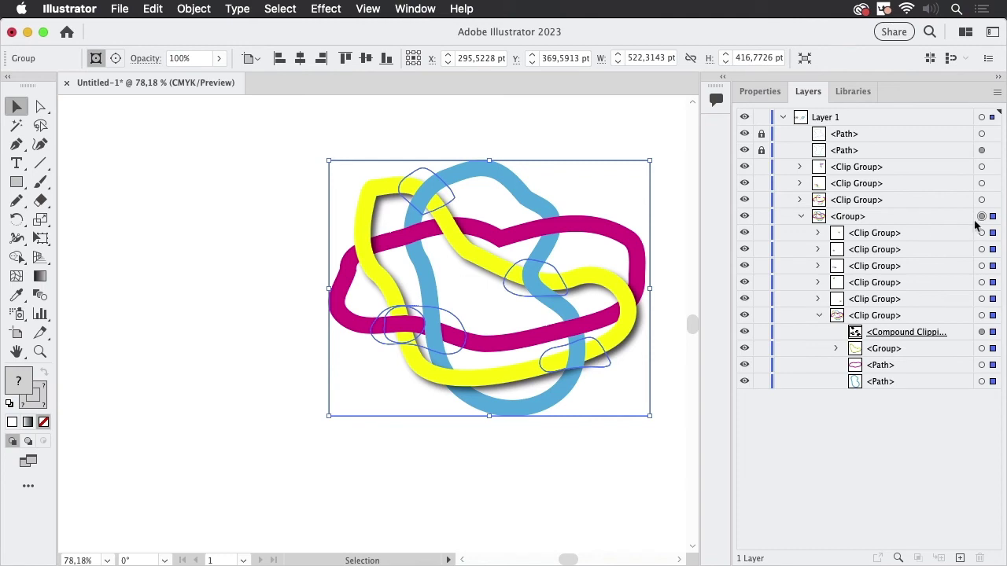
key("super+shift+g")
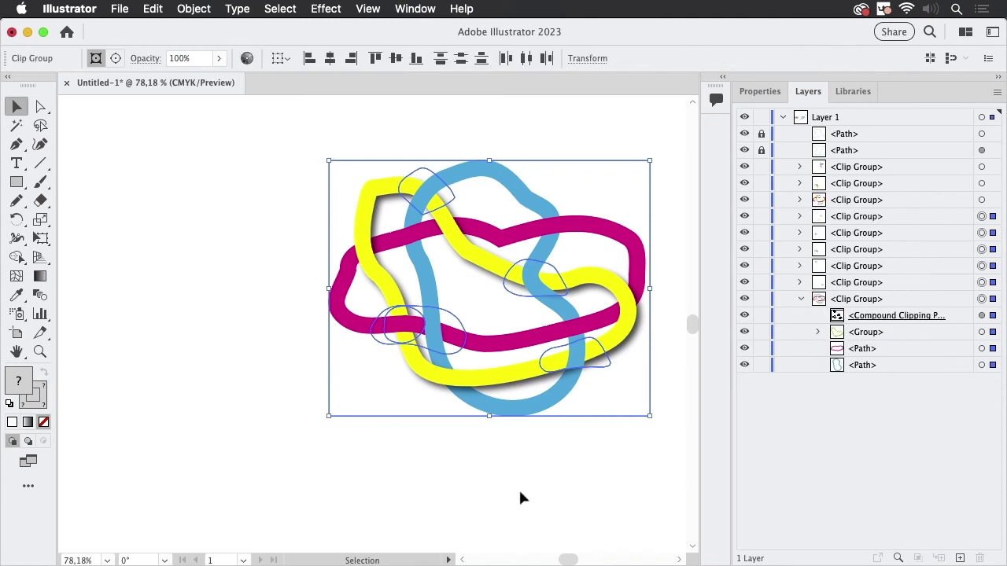
left_click(516, 495)
scroll(378, 303, "up", 6)
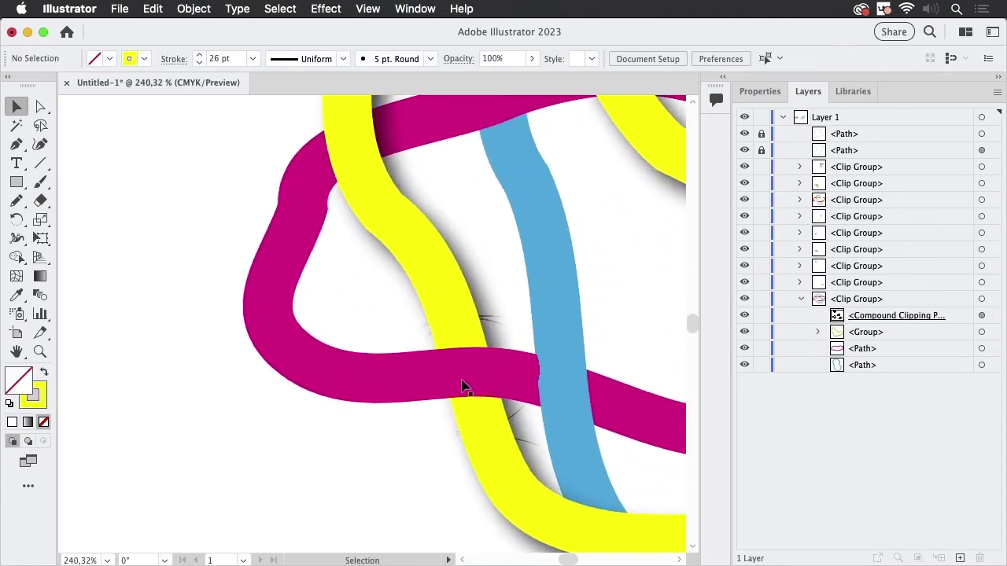
left_click(463, 385)
left_click_drag(558, 373, 371, 333)
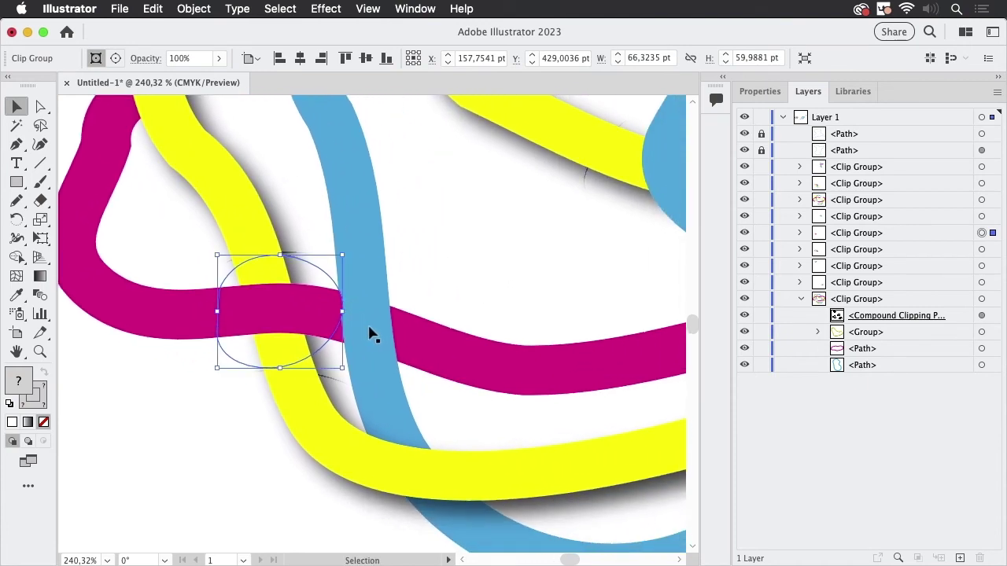
left_click(371, 329)
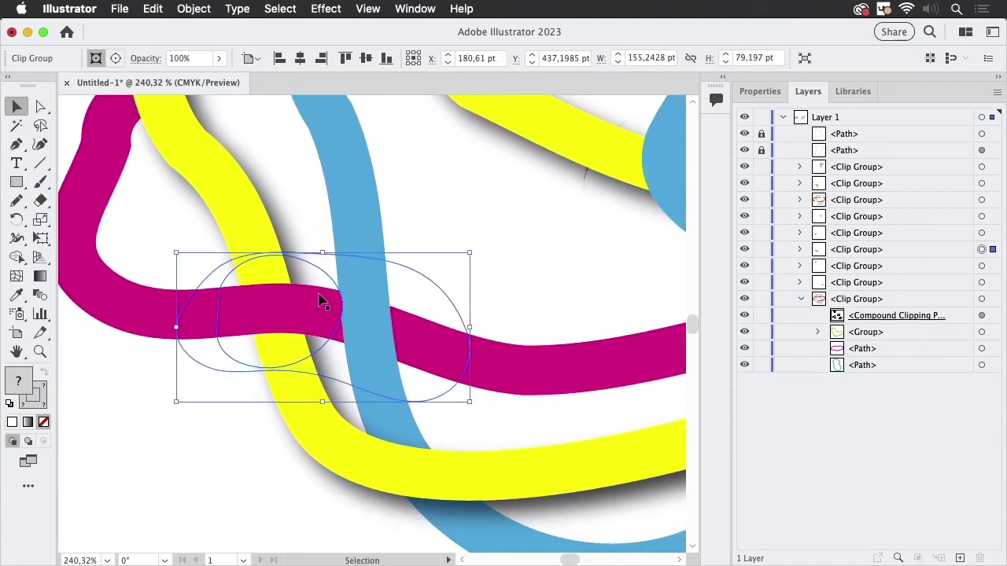
left_click(123, 437)
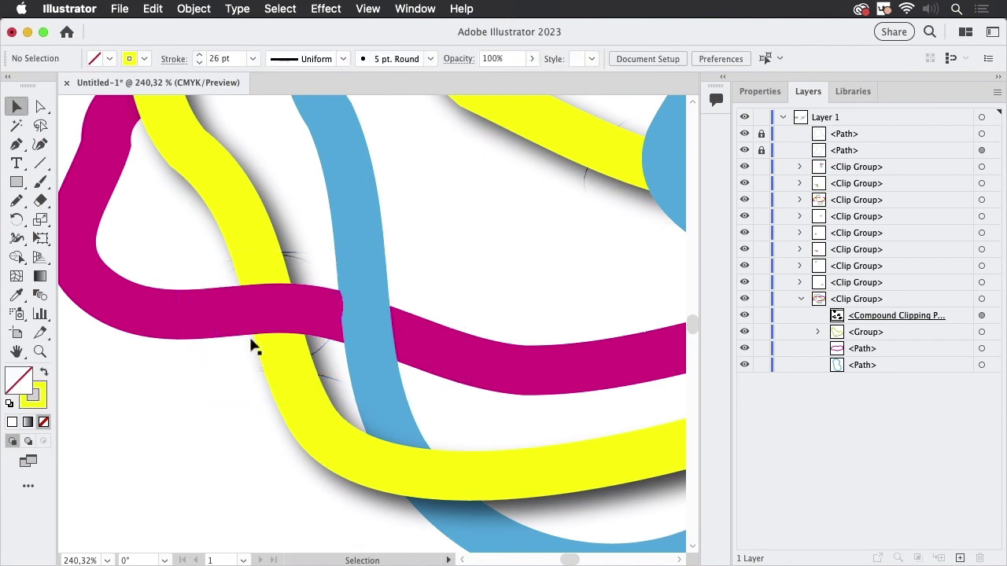
left_click(311, 305)
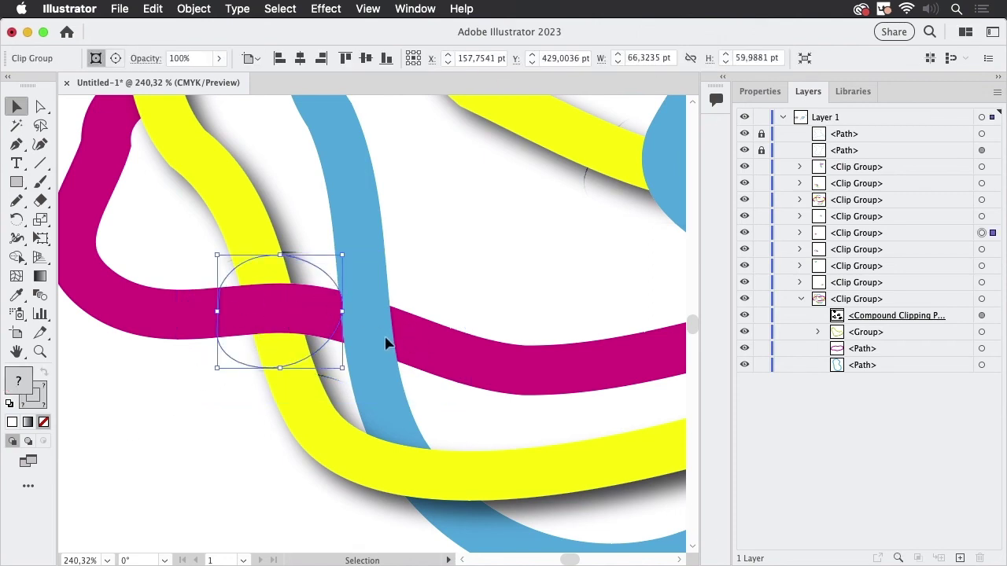
key("super+shift+a")
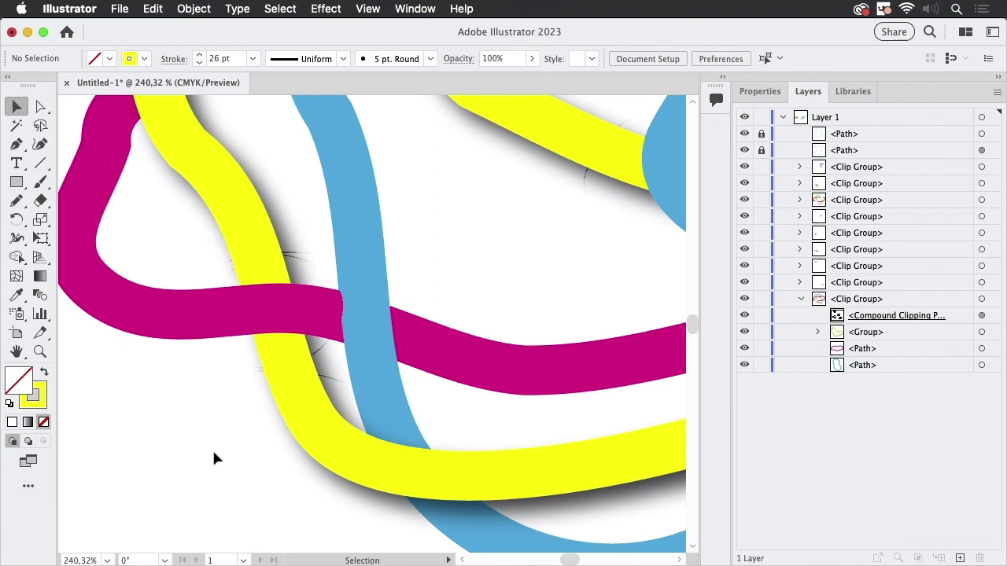
key("super+y")
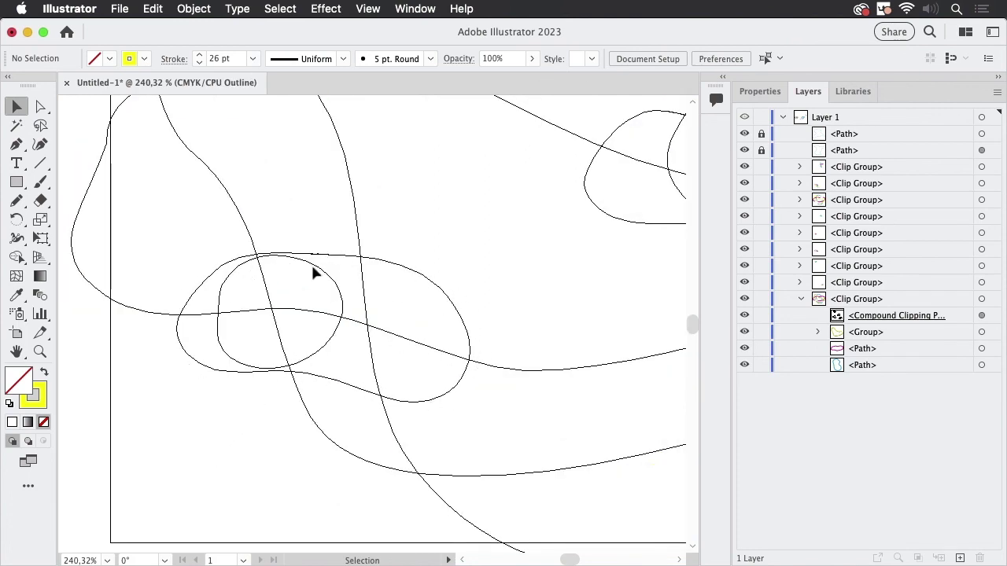
key("super+y")
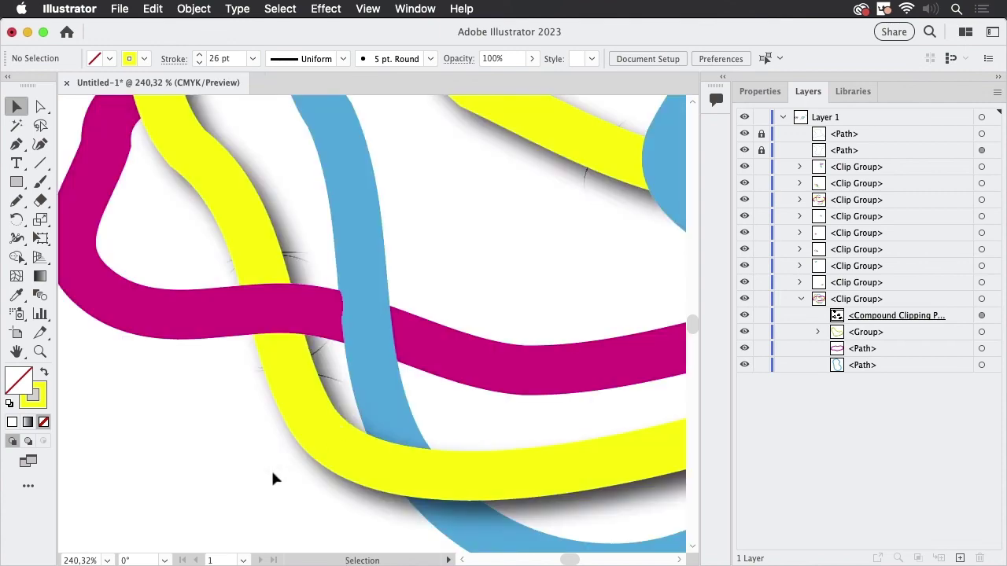
left_click_drag(378, 276, 266, 379)
left_click_drag(333, 252, 449, 297)
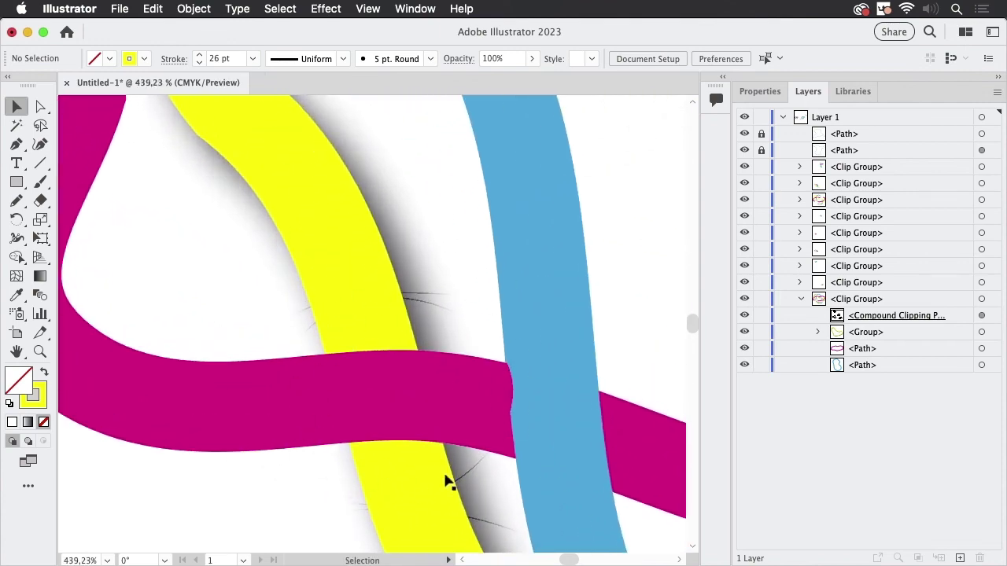
left_click_drag(462, 483, 399, 376)
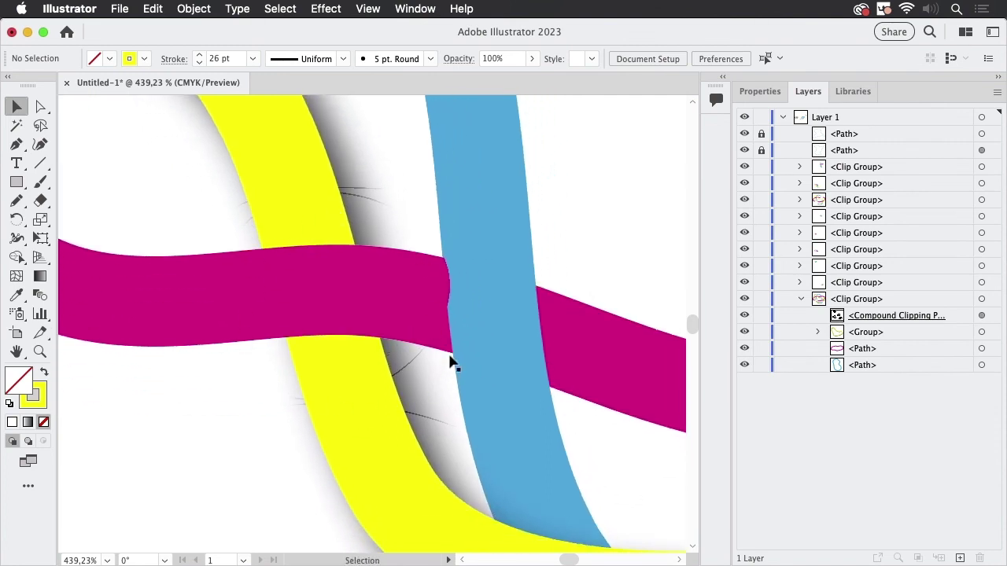
key("super")
scroll(447, 370, "down", 10)
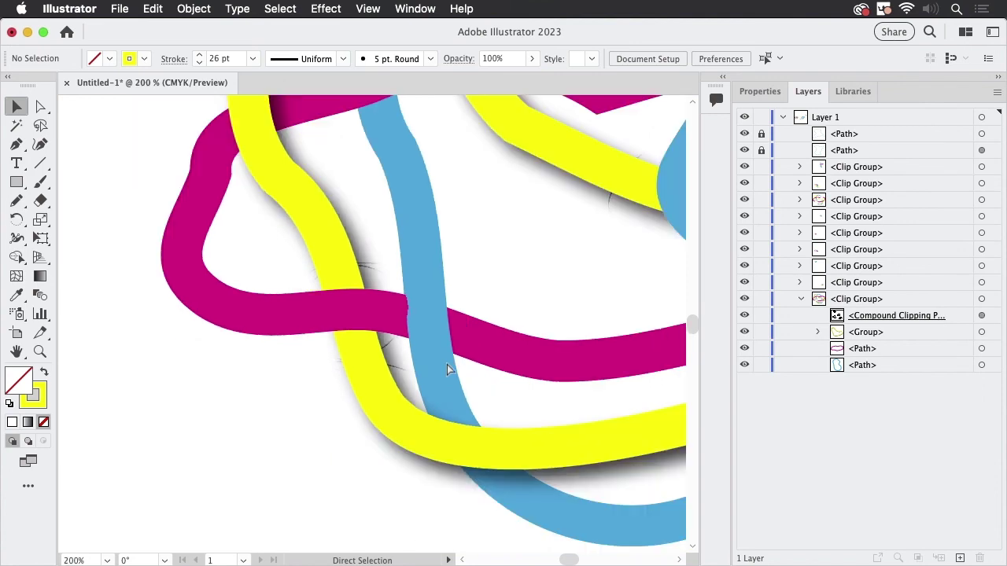
scroll(464, 351, "right", 5)
scroll(463, 351, "up", 2)
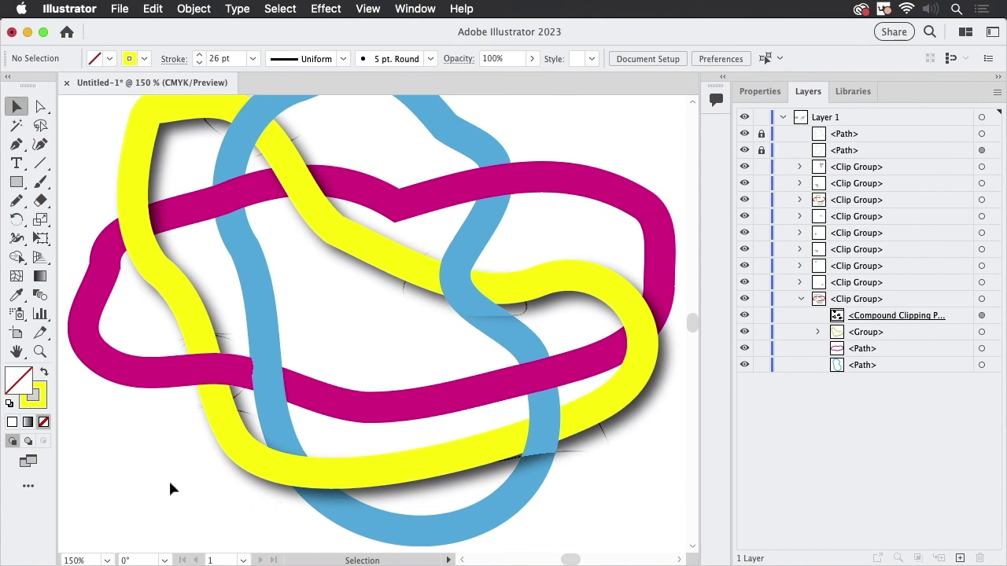
left_click_drag(402, 292, 421, 284)
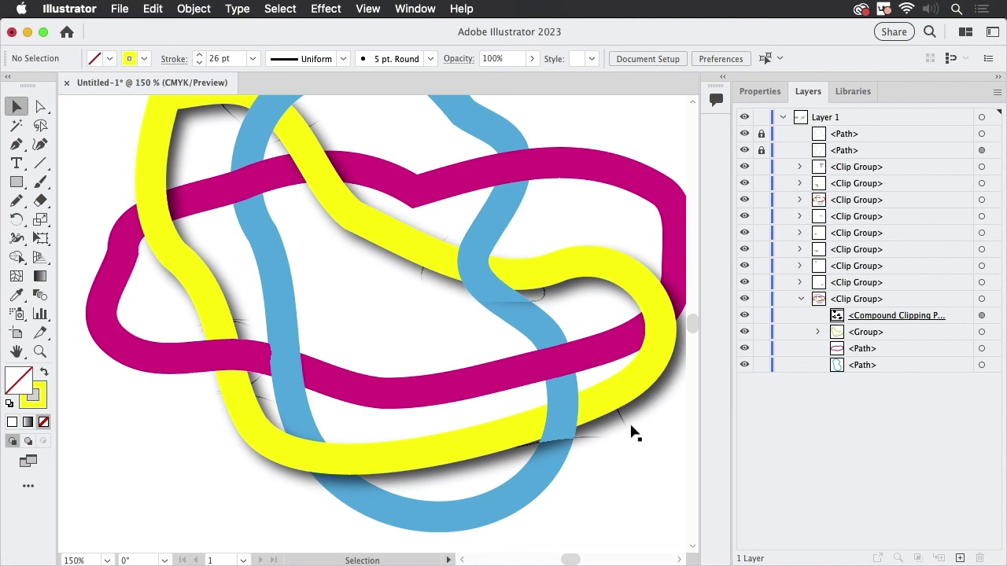
key("space")
left_click_drag(619, 382, 591, 406)
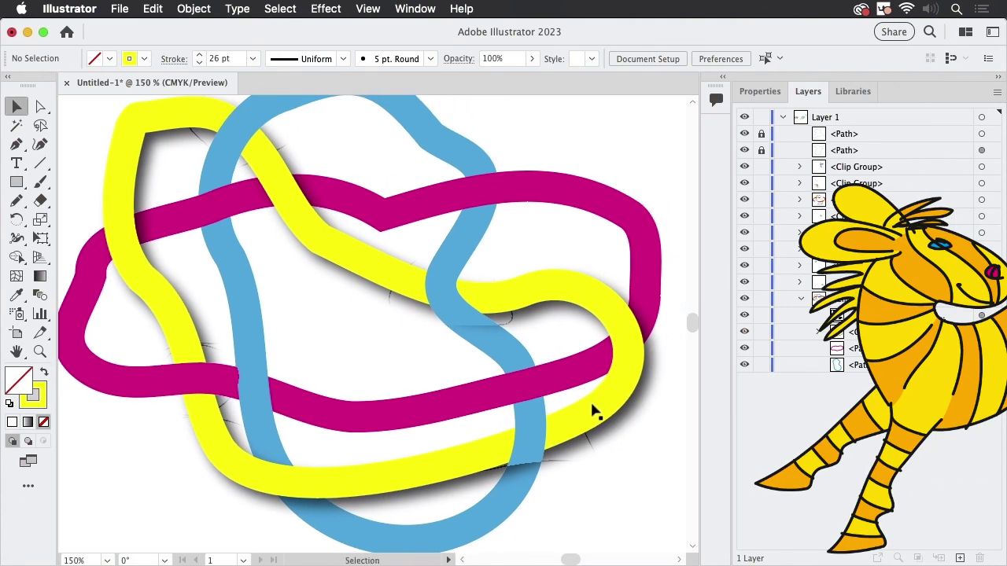